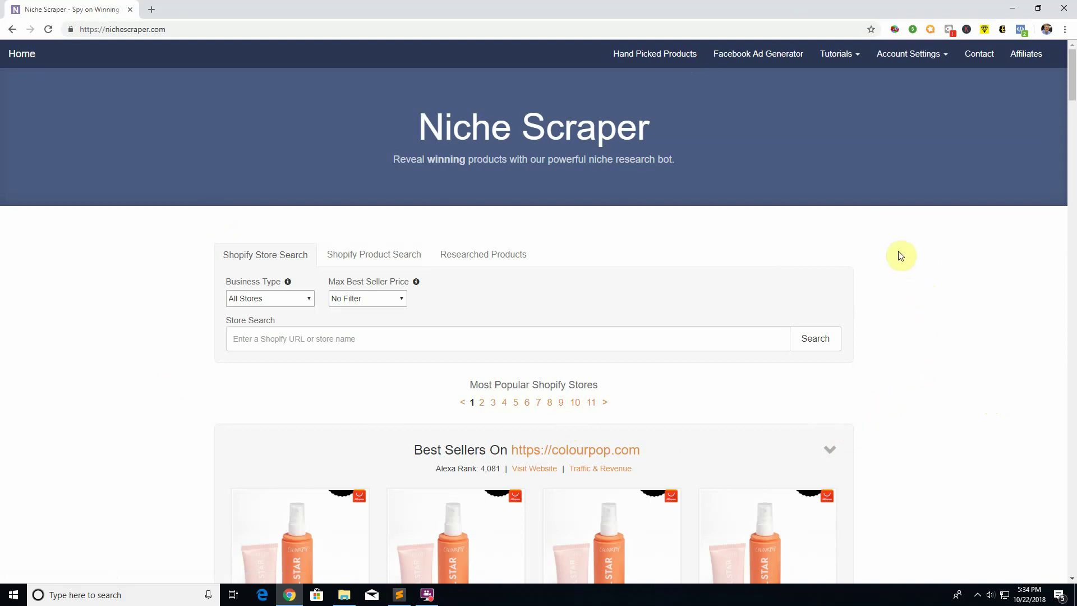
Step: Open Niche Scraper's Facebook Ad Generator from the top navigation bar
{"action": "left_click", "coordinate": [757, 56]}
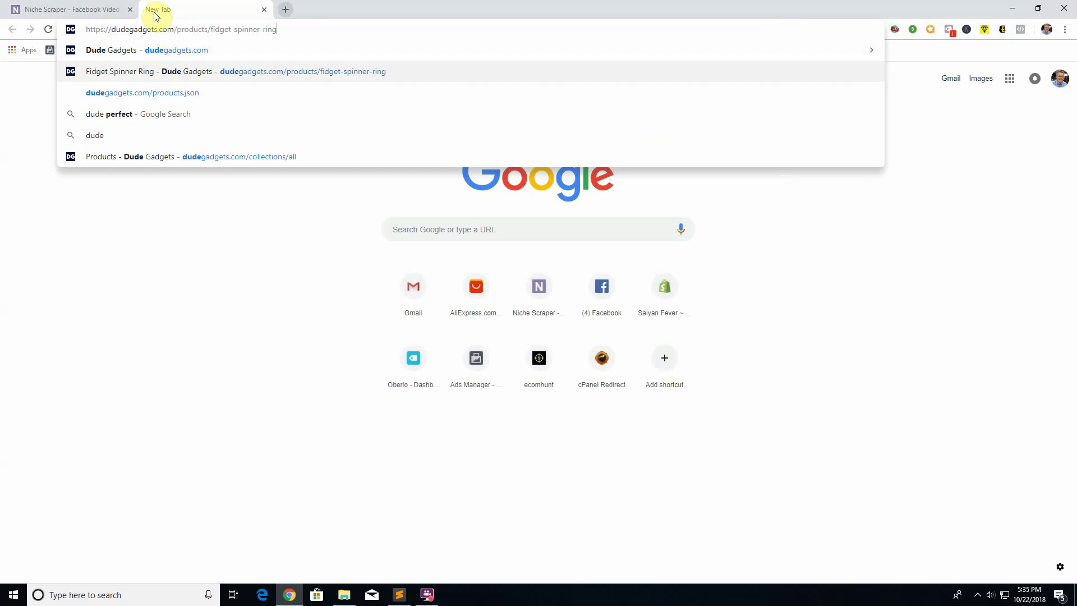
Step: Load the fidget spinner ring product page, trim the variant from its URL, and copy it
{"action": "key", "text": "Return"}
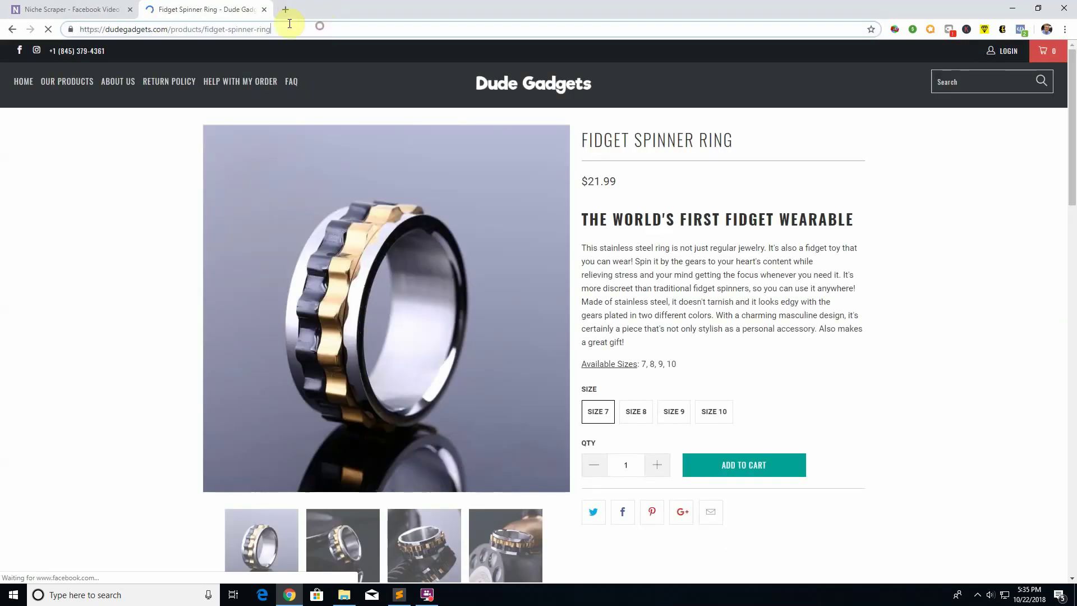
{"action": "left_click", "coordinate": [220, 28]}
{"action": "left_click", "coordinate": [272, 28]}
{"action": "key", "text": "shift+End"}
{"action": "key", "text": "Delete"}
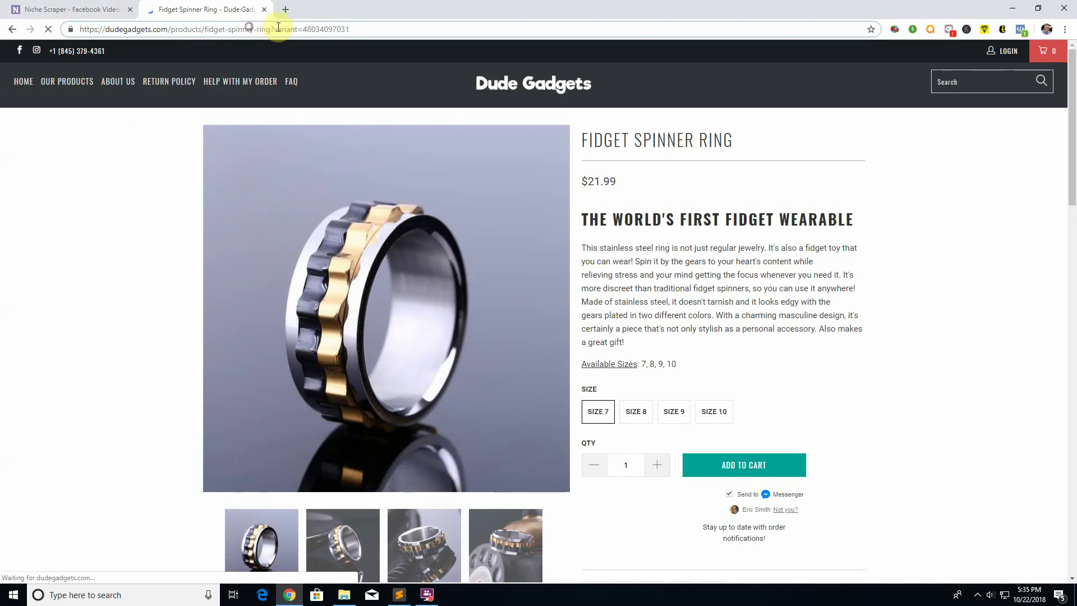
{"action": "key", "text": "Return"}
{"action": "left_click", "coordinate": [287, 29]}
{"action": "key", "text": "ctrl+c"}
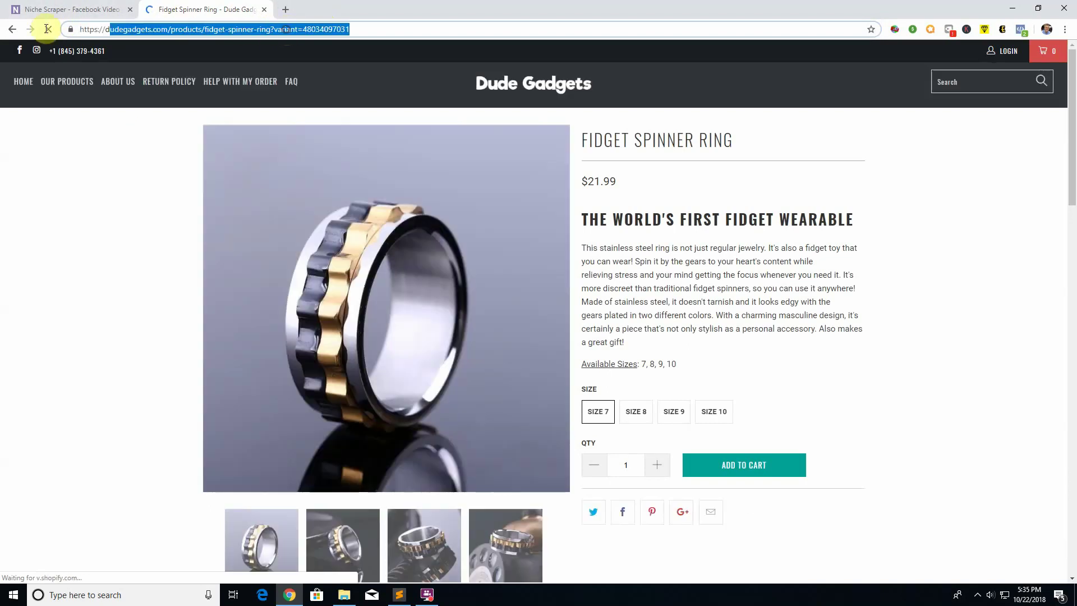
Step: Paste the product URL into the ad generator and fetch its images
{"action": "left_click", "coordinate": [94, 9]}
{"action": "left_click", "coordinate": [413, 171]}
{"action": "key", "text": "ctrl+v"}
{"action": "left_click", "coordinate": [718, 176]}
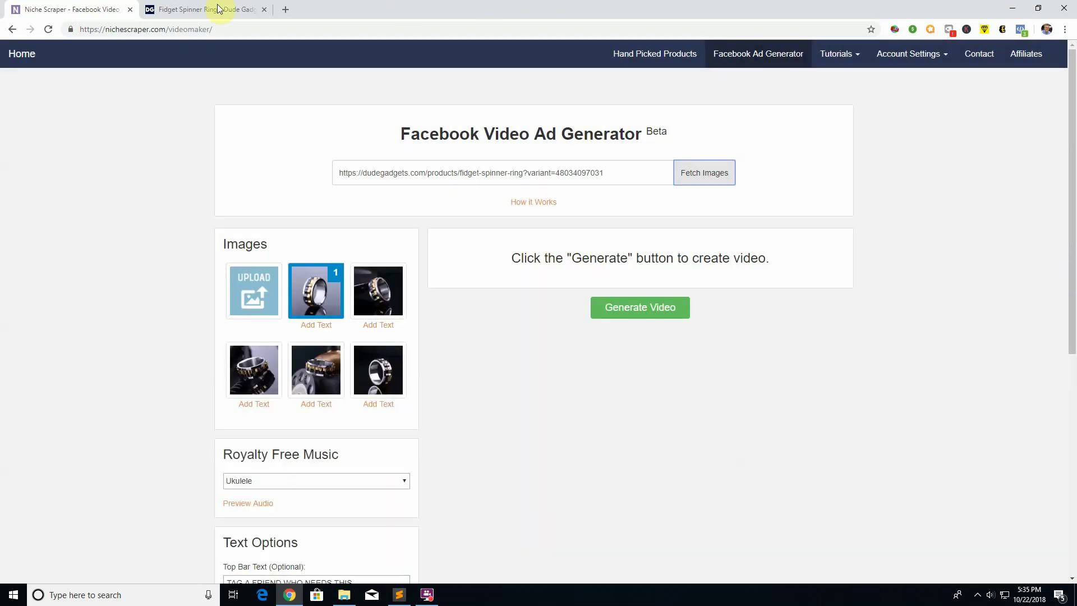
Step: Compare with the product page photos, then select three more ring images as images 2, 3 and 4
{"action": "left_click", "coordinate": [185, 10]}
{"action": "scroll", "coordinate": [394, 379], "scroll_direction": "down", "scroll_amount": 5}
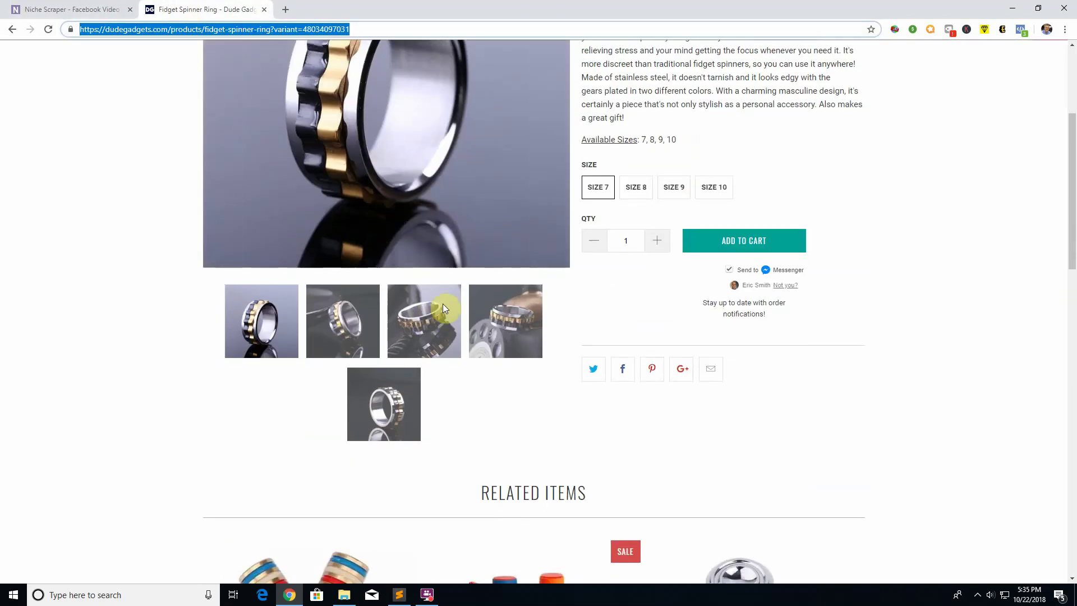
{"action": "left_click", "coordinate": [89, 10]}
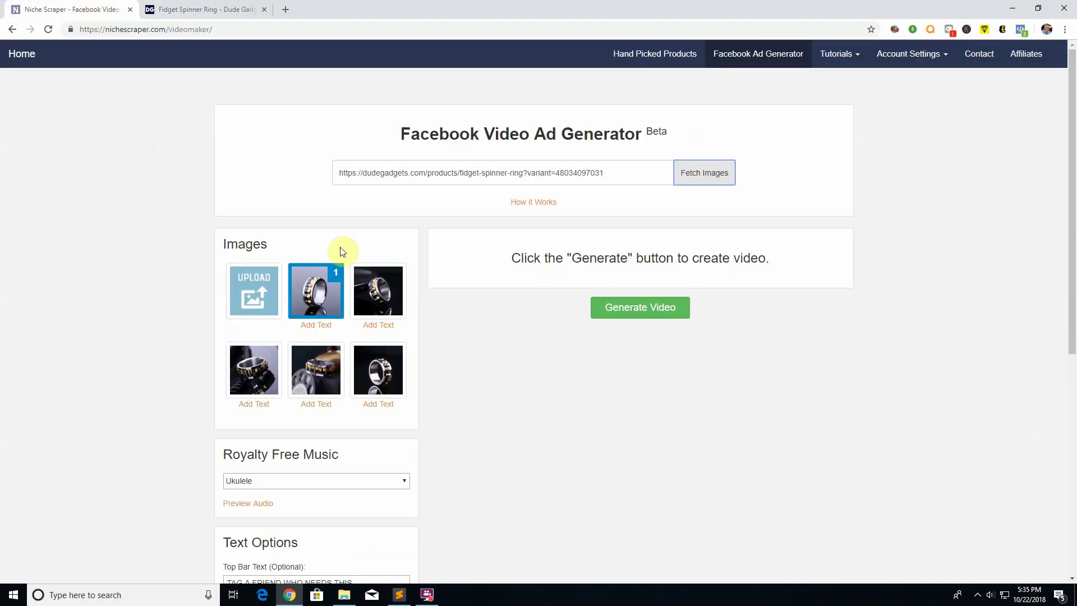
{"action": "left_click", "coordinate": [375, 285]}
{"action": "left_click", "coordinate": [274, 358]}
{"action": "left_click", "coordinate": [321, 365]}
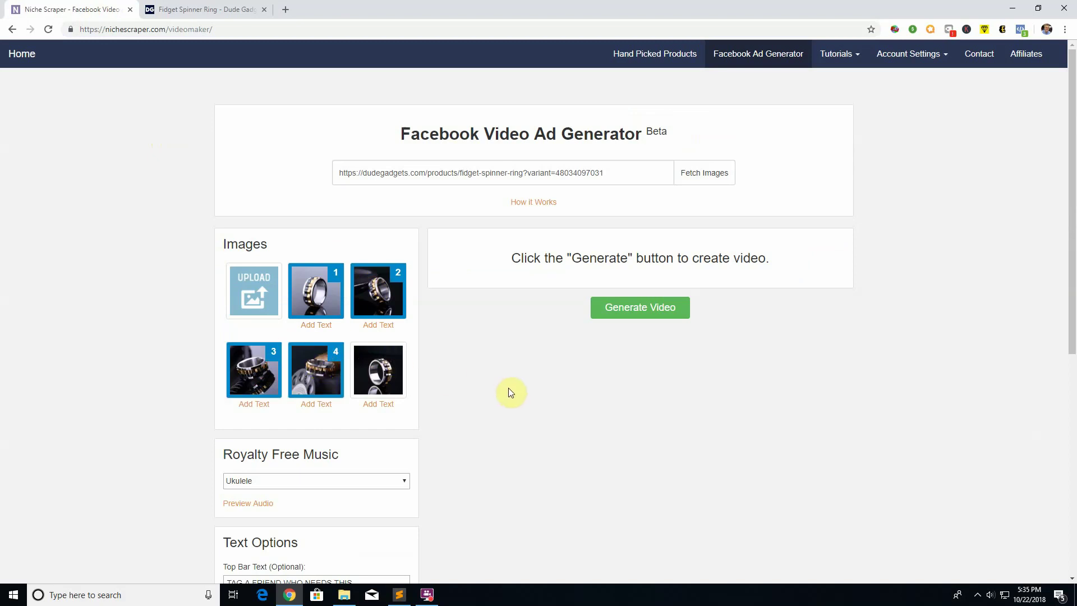
{"action": "scroll", "coordinate": [510, 384], "scroll_direction": "down", "scroll_amount": 5}
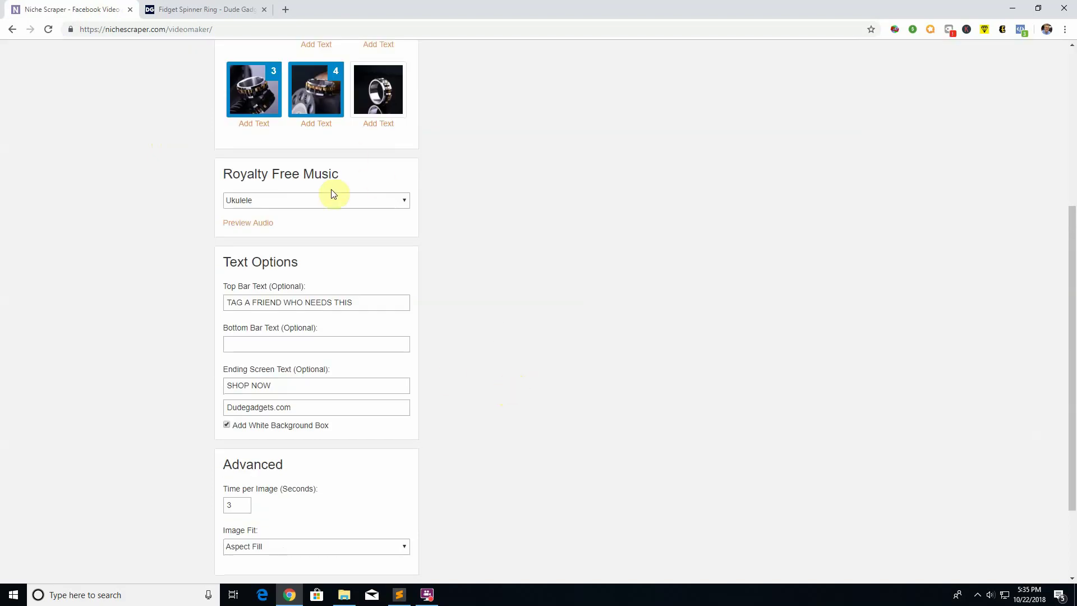
{"action": "scroll", "coordinate": [432, 497], "scroll_direction": "up", "scroll_amount": 5}
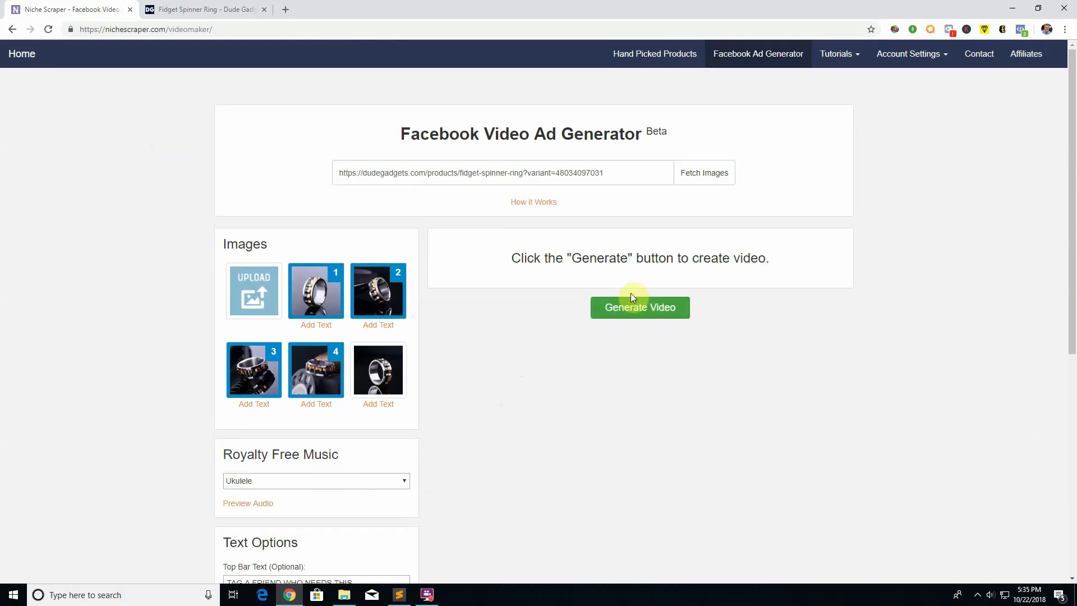
Step: Generate the video ad from the four selected ring photos and wait for rendering to finish
{"action": "left_click", "coordinate": [618, 308]}
{"action": "scroll", "coordinate": [623, 314], "scroll_direction": "down", "scroll_amount": 3}
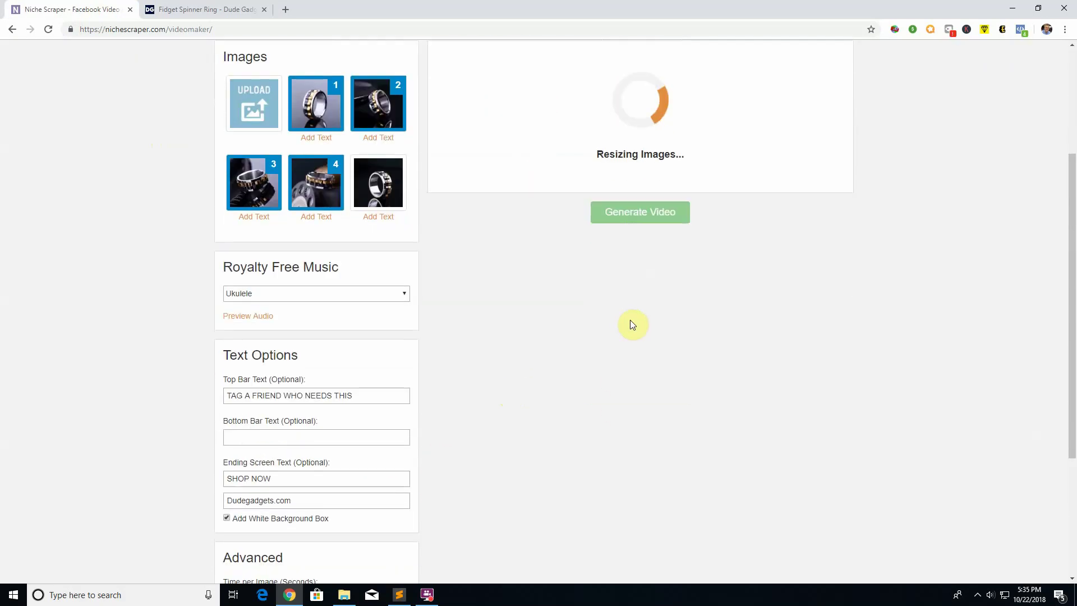
{"action": "scroll", "coordinate": [498, 270], "scroll_direction": "up", "scroll_amount": 2}
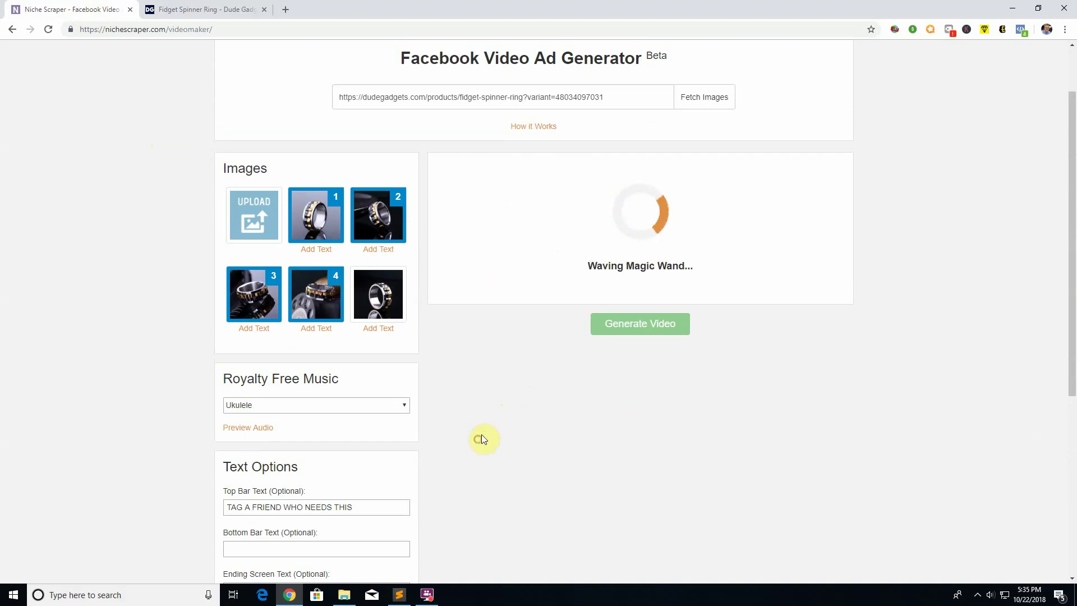
{"action": "scroll", "coordinate": [573, 216], "scroll_direction": "up", "scroll_amount": 1}
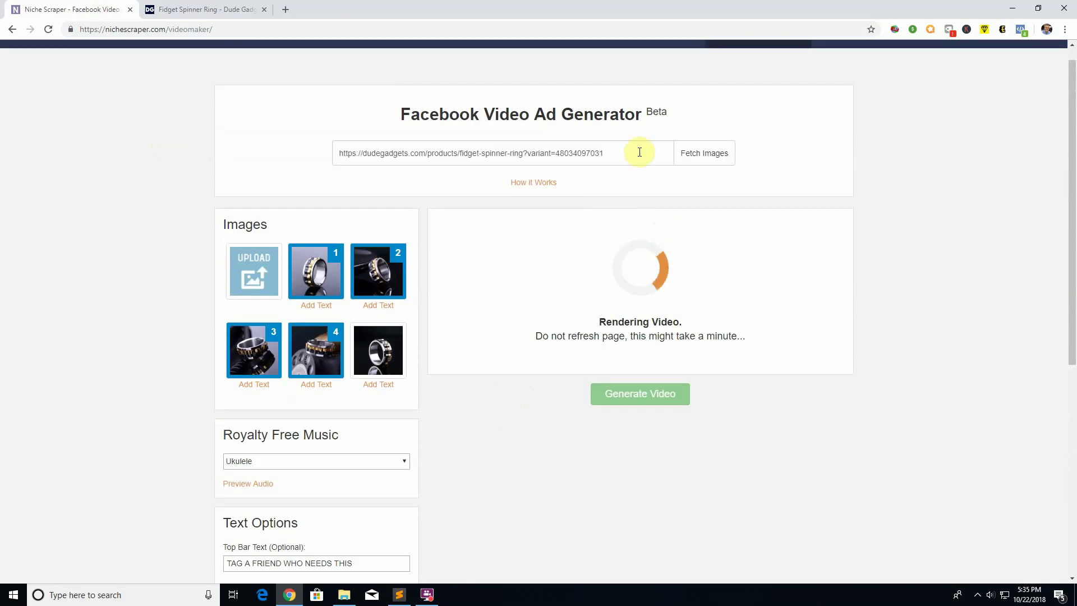
{"action": "left_click_drag", "start_coordinate": [642, 151], "coordinate": [285, 148]}
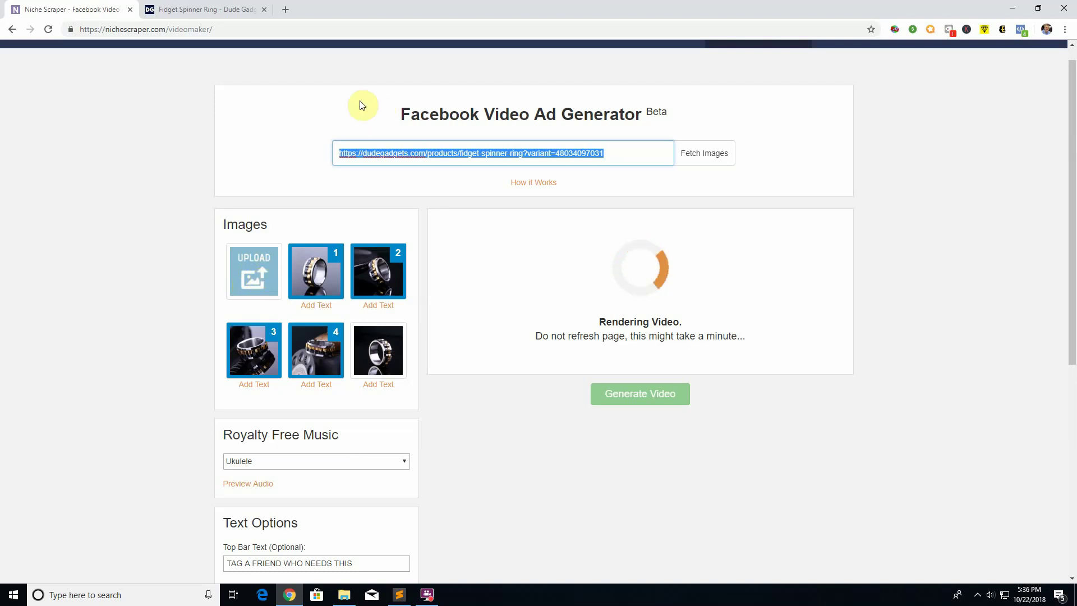
{"action": "left_click", "coordinate": [631, 150]}
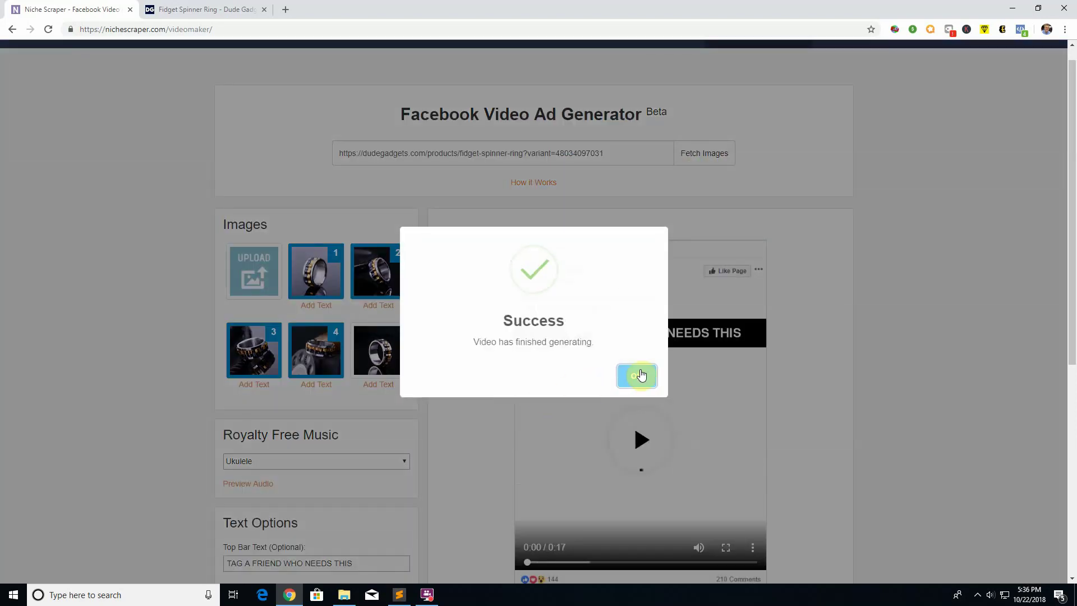
Step: Dismiss the Success message, play and pause the ring ad preview, and download it as .mov
{"action": "left_click", "coordinate": [637, 373]}
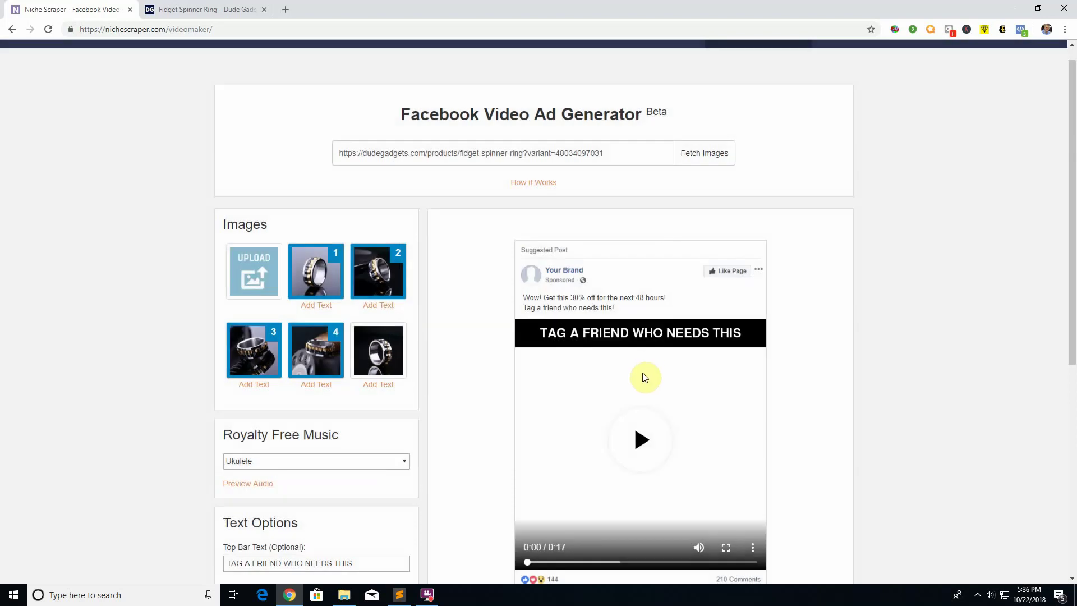
{"action": "scroll", "coordinate": [645, 378], "scroll_direction": "down", "scroll_amount": 2}
{"action": "left_click", "coordinate": [654, 330]}
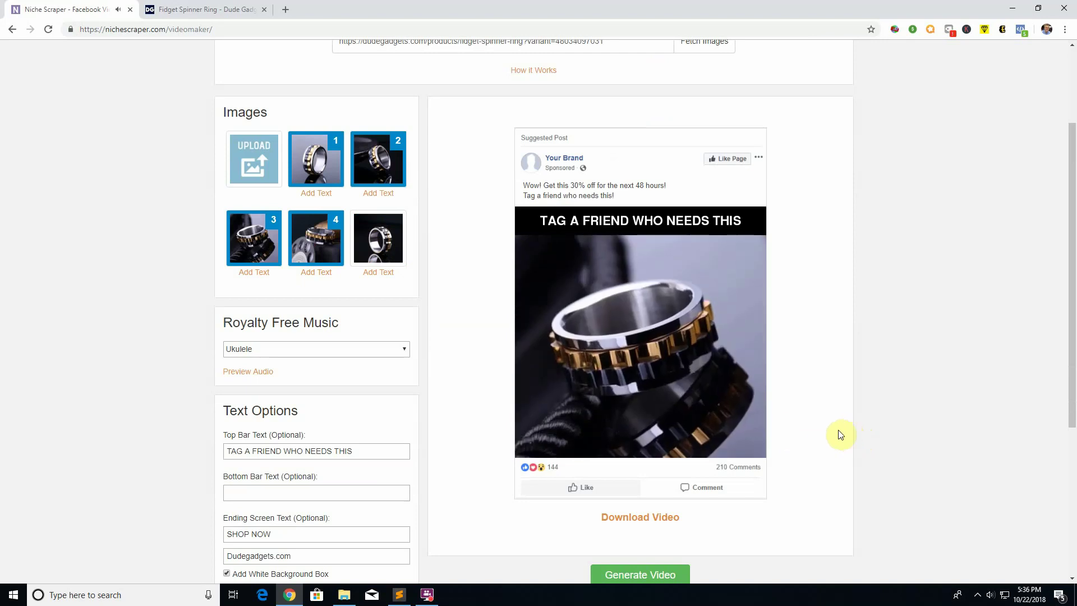
{"action": "left_click", "coordinate": [634, 342]}
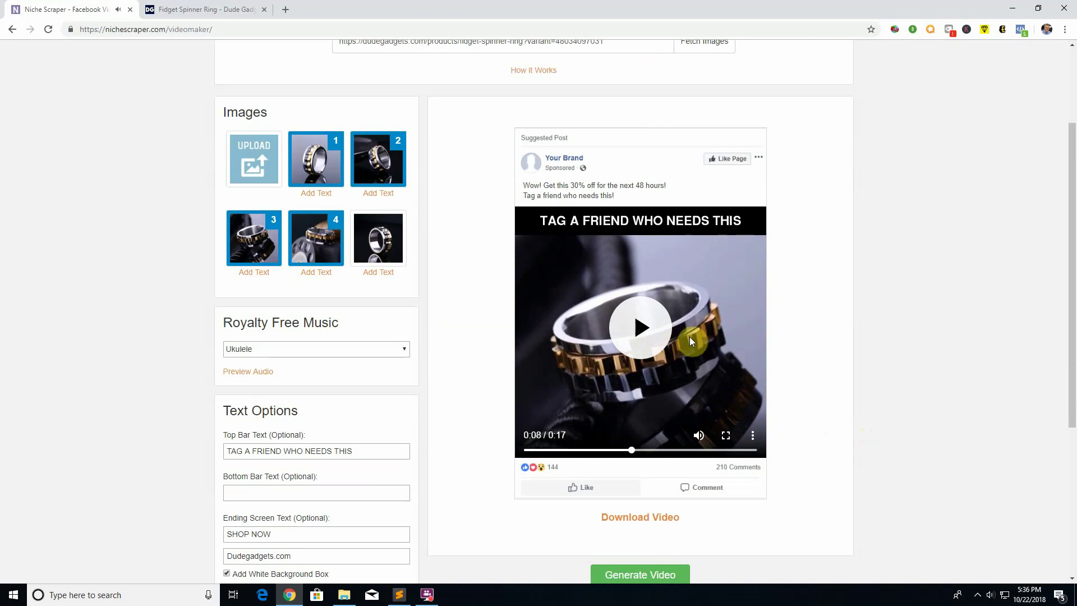
{"action": "left_click", "coordinate": [641, 516]}
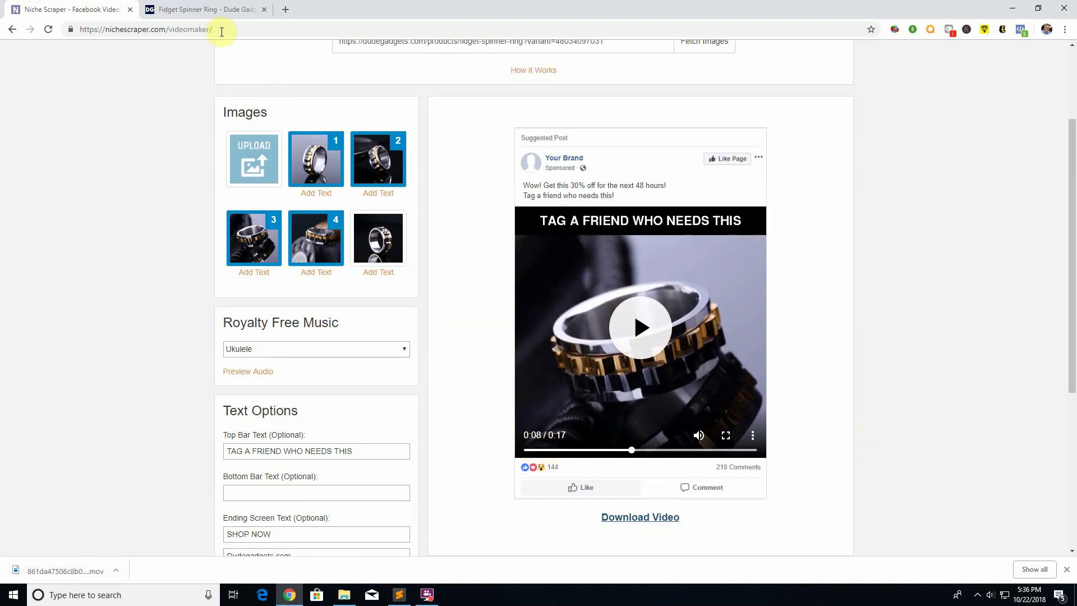
Step: Review the top bar caption, then enter BUY YOURS NOW in the Bottom Bar Text field
{"action": "left_click", "coordinate": [191, 9]}
{"action": "scroll", "coordinate": [424, 225], "scroll_direction": "up", "scroll_amount": 3}
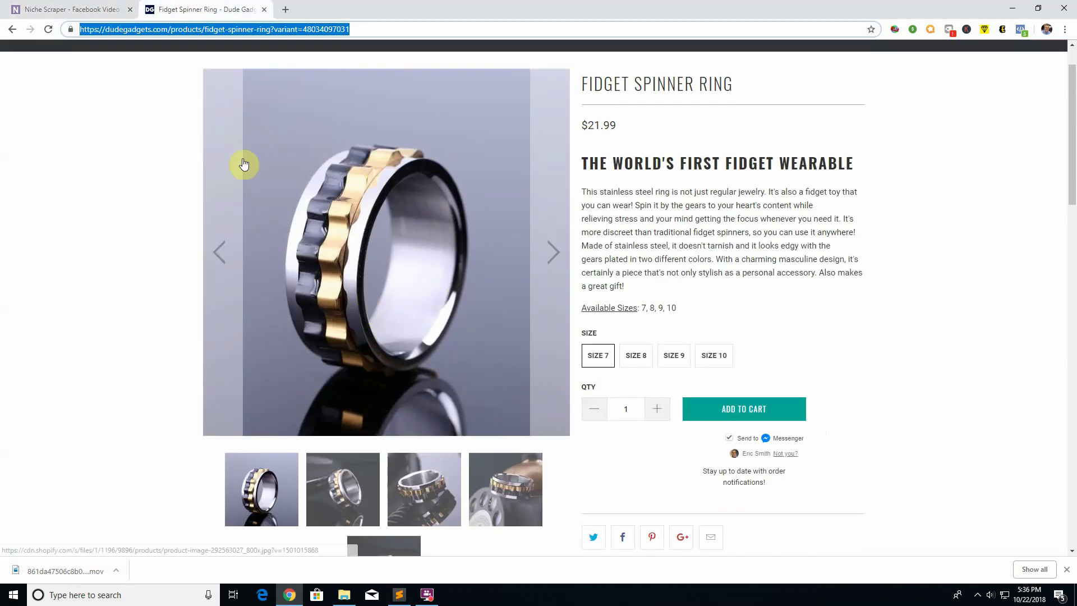
{"action": "left_click", "coordinate": [96, 9]}
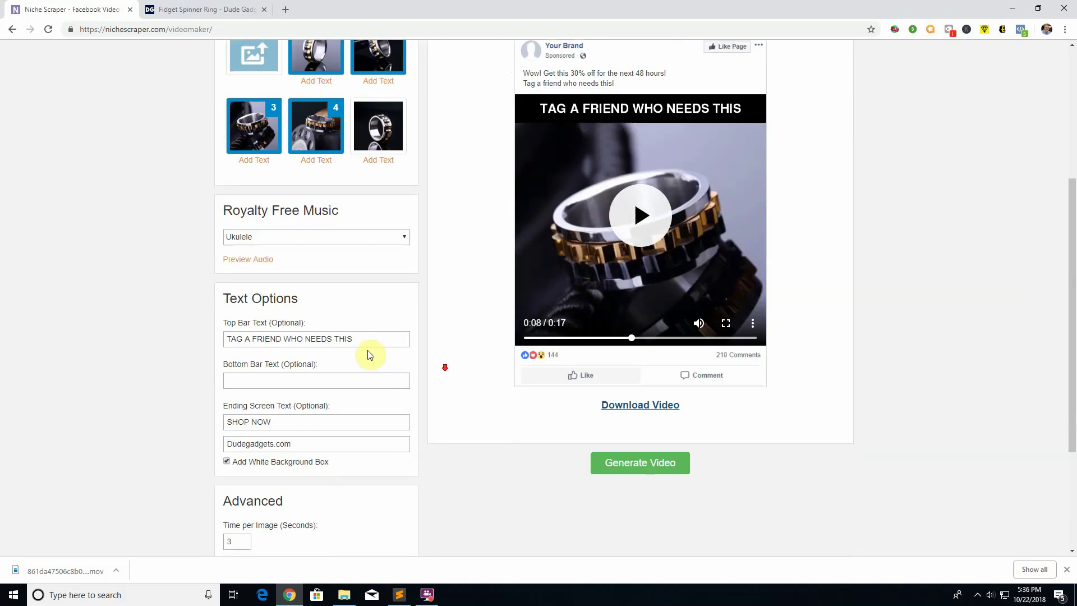
{"action": "left_click_drag", "start_coordinate": [384, 339], "coordinate": [292, 339]}
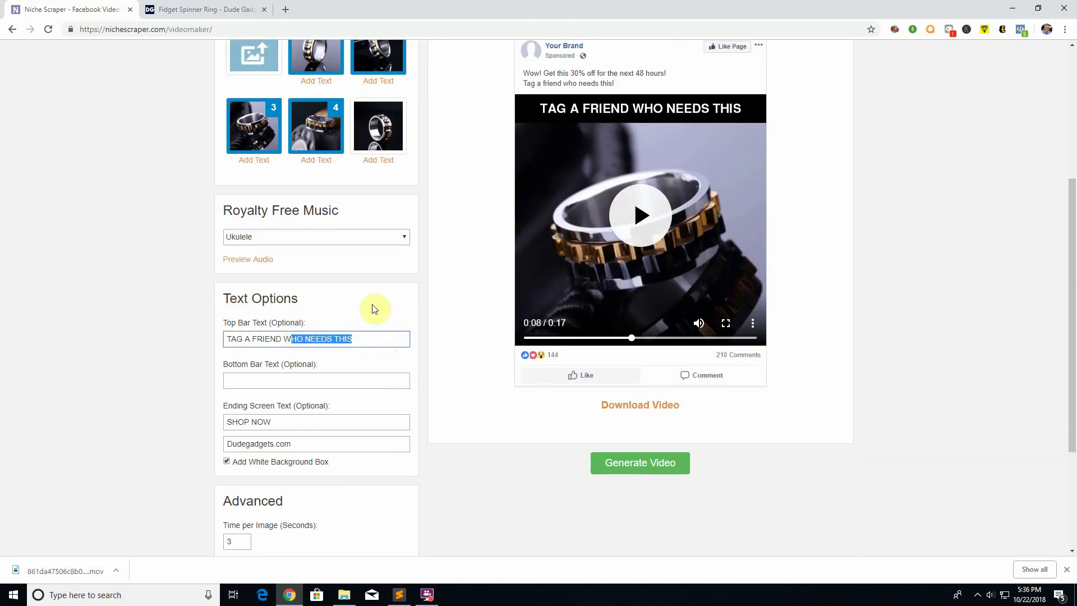
{"action": "left_click_drag", "start_coordinate": [224, 322], "coordinate": [261, 323]}
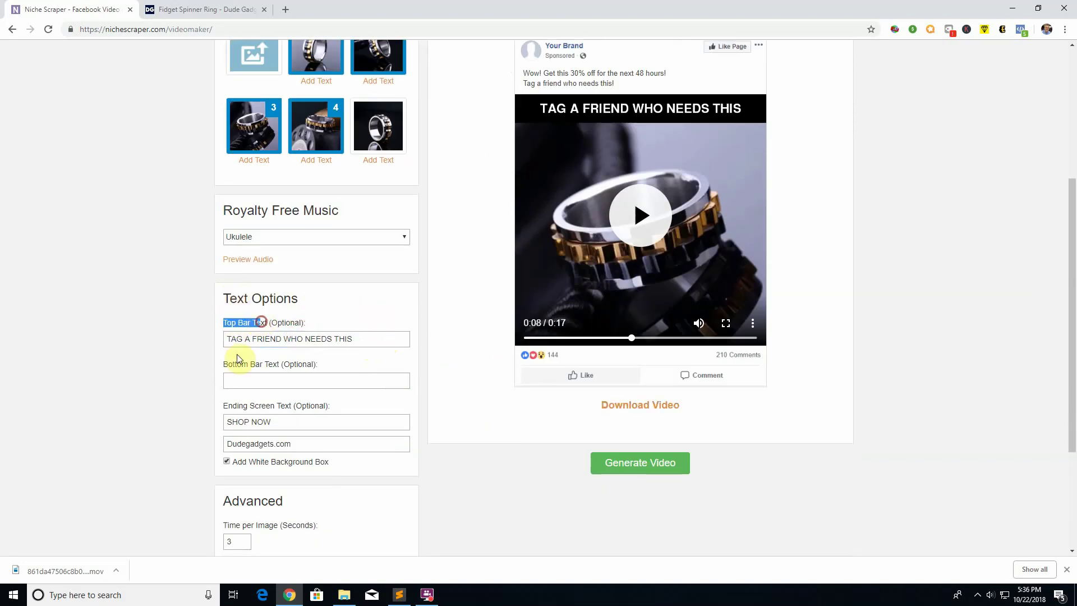
{"action": "left_click_drag", "start_coordinate": [223, 363], "coordinate": [280, 364]}
{"action": "left_click", "coordinate": [260, 378]}
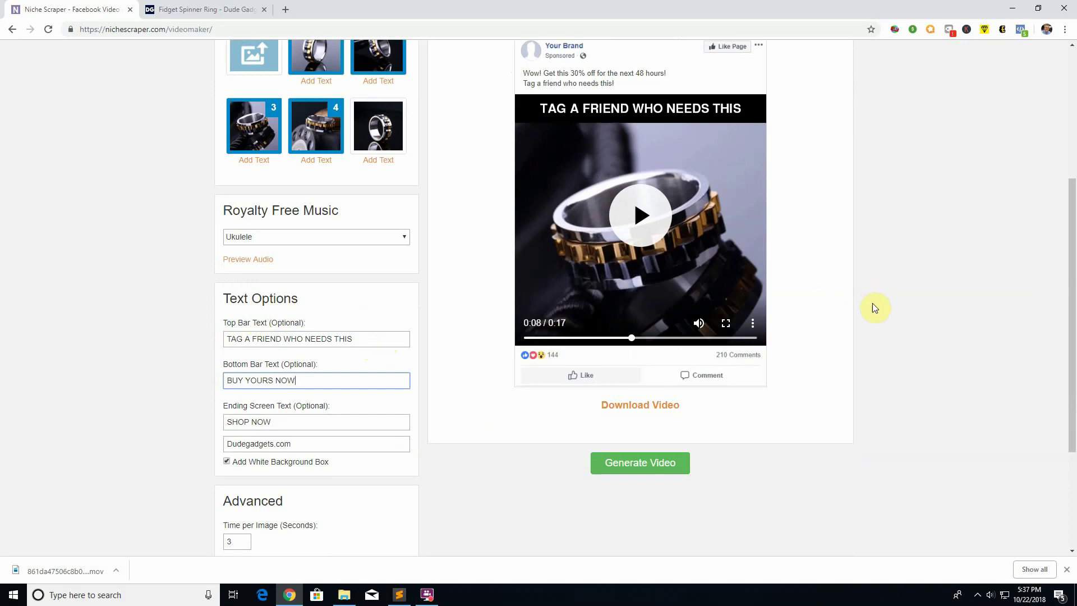
{"action": "scroll", "coordinate": [874, 308], "scroll_direction": "up", "scroll_amount": 4}
{"action": "scroll", "coordinate": [866, 311], "scroll_direction": "down", "scroll_amount": 3}
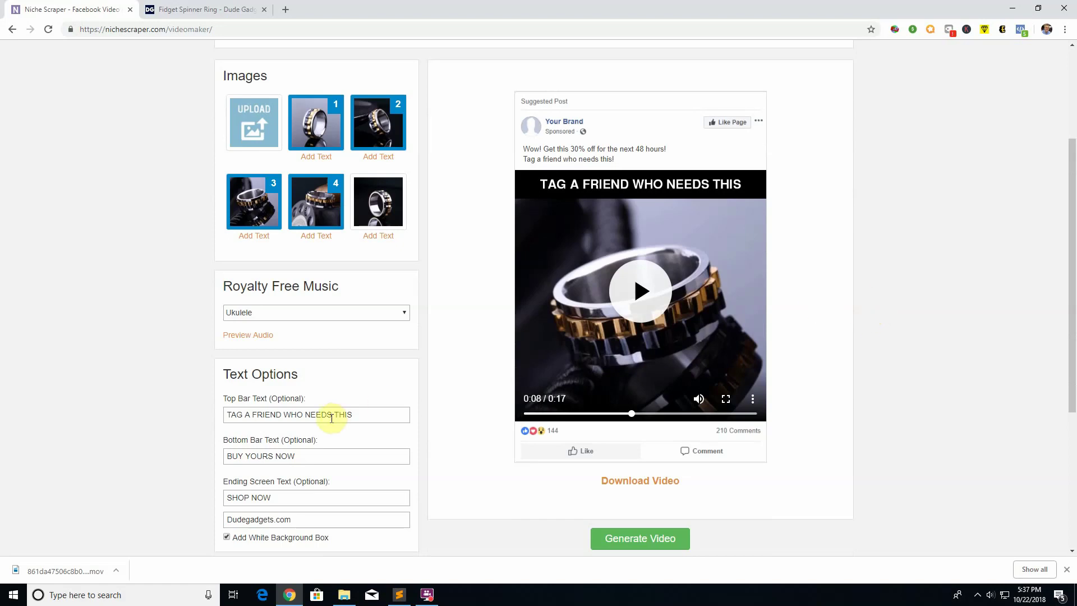
{"action": "triple_click", "coordinate": [375, 415]}
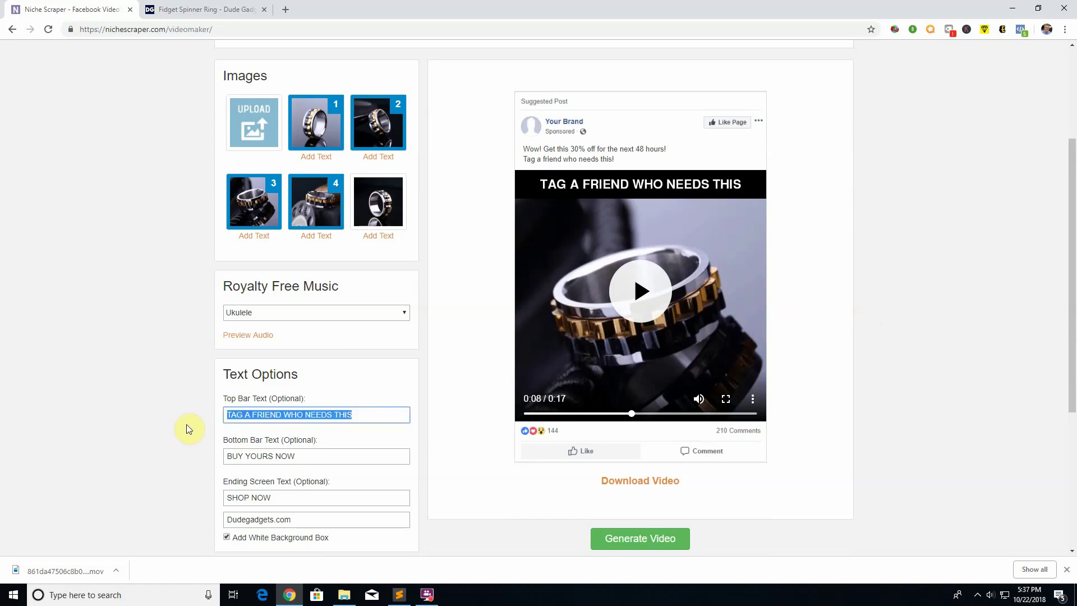
{"action": "mouse_move", "coordinate": [375, 416]}
{"action": "left_mouse_down"}
{"action": "mouse_move", "coordinate": [279, 416]}
{"action": "mouse_move", "coordinate": [374, 415]}
{"action": "left_mouse_up"}
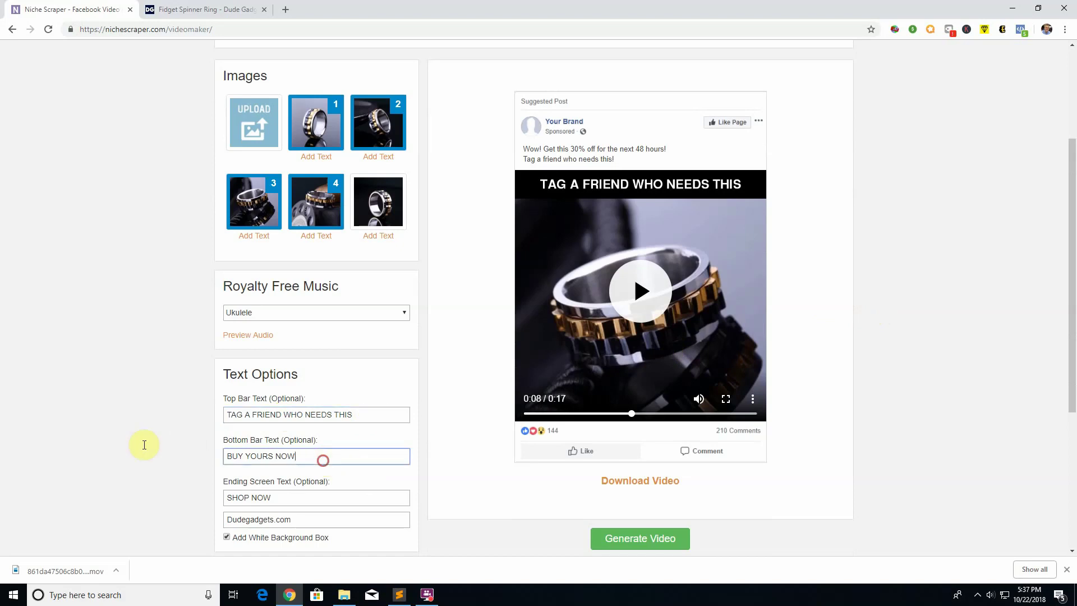
{"action": "triple_click", "coordinate": [323, 460]}
{"action": "key", "text": "BackSpace"}
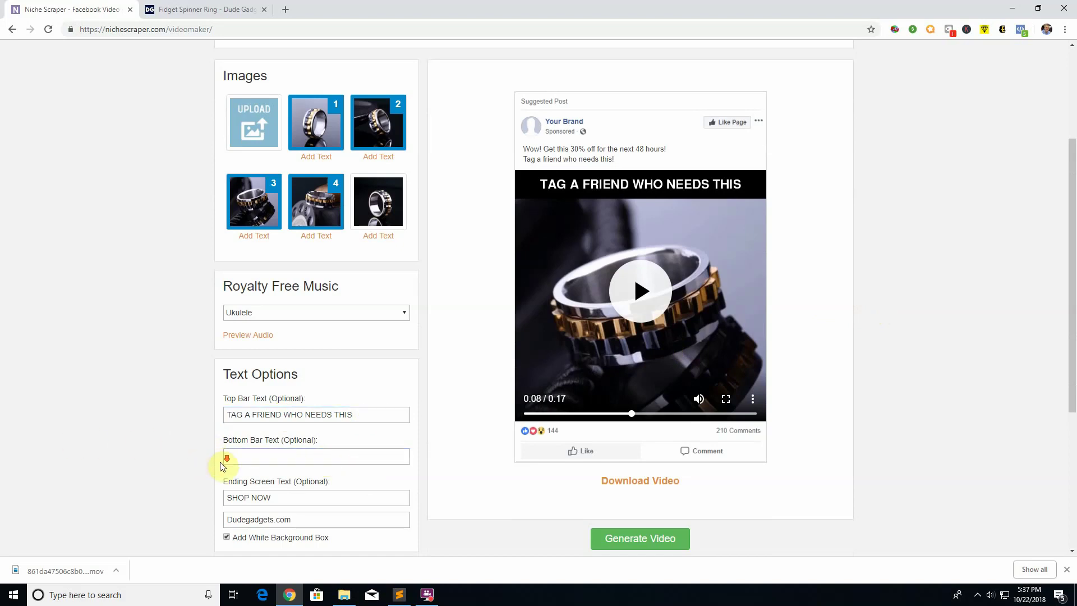
{"action": "scroll", "coordinate": [223, 466], "scroll_direction": "down", "scroll_amount": 1}
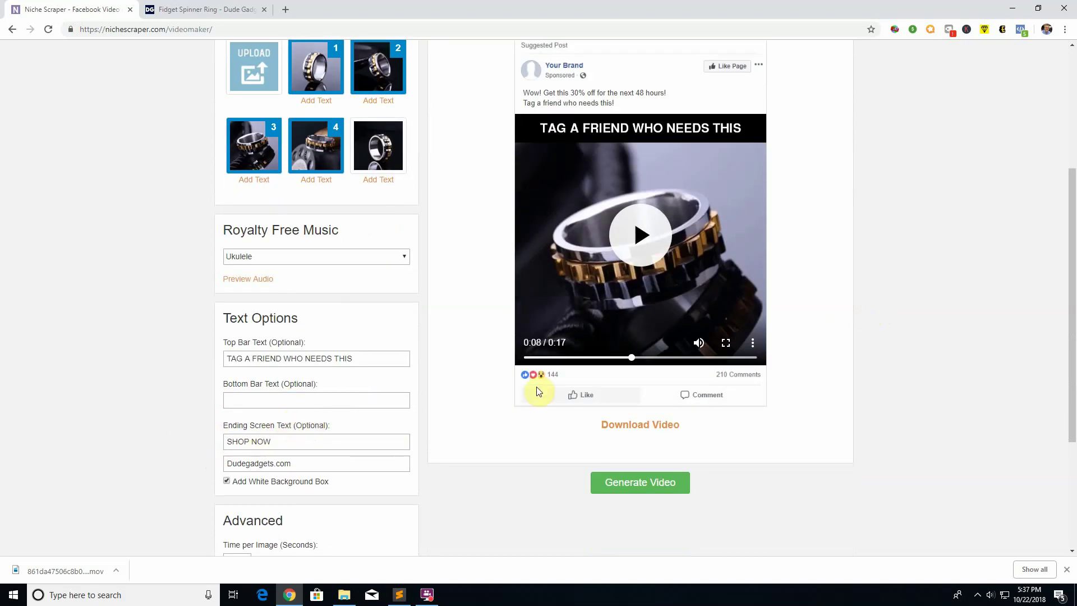
{"action": "left_click_drag", "start_coordinate": [635, 355], "coordinate": [710, 360]}
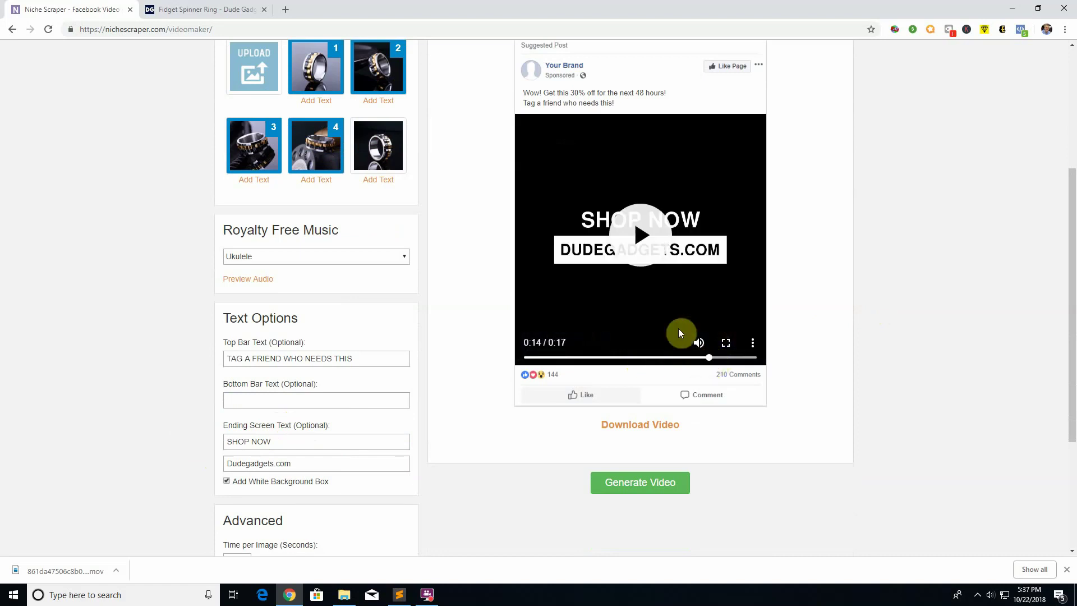
{"action": "left_click", "coordinate": [645, 229]}
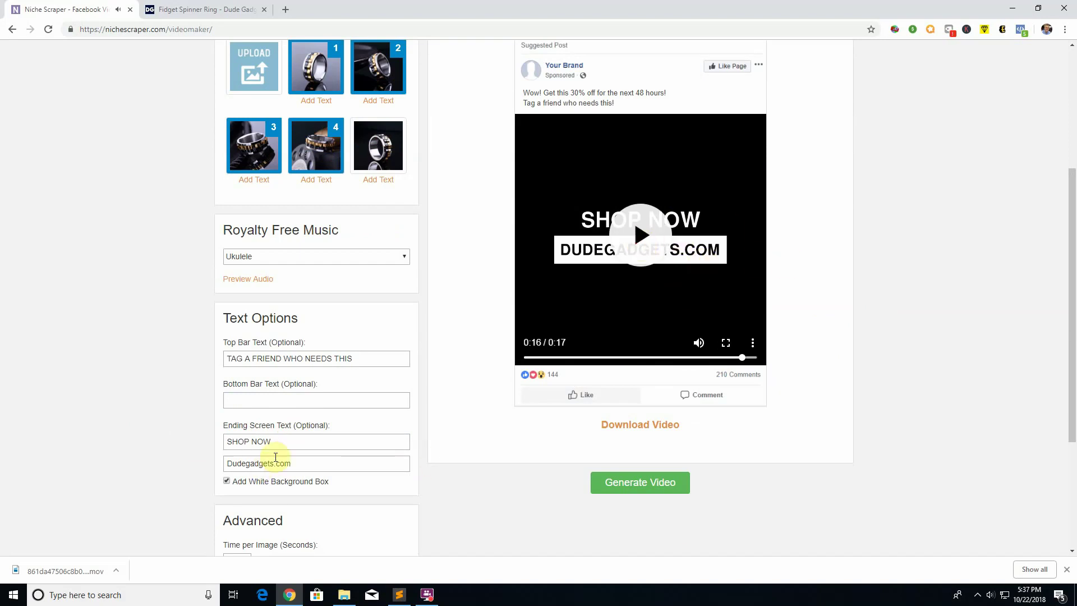
{"action": "triple_click", "coordinate": [325, 457]}
Step: Clear the existing brand name from the second Ending Screen Text field
{"action": "scroll", "coordinate": [155, 436], "scroll_direction": "up", "scroll_amount": 4}
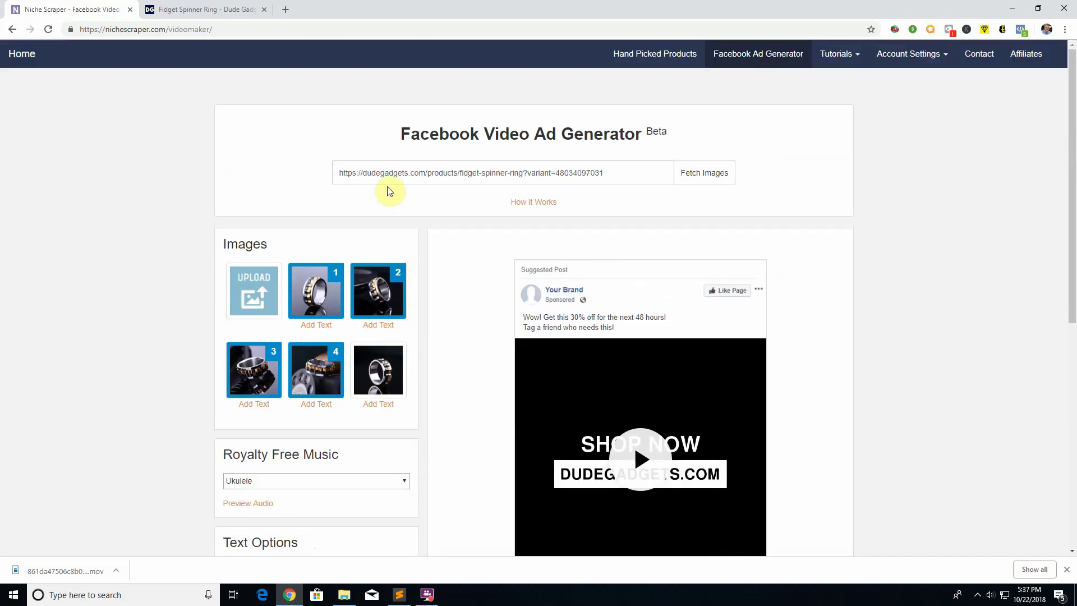
{"action": "scroll", "coordinate": [389, 212], "scroll_direction": "down", "scroll_amount": 5}
{"action": "left_click", "coordinate": [317, 412]}
{"action": "left_click_drag", "start_coordinate": [354, 411], "coordinate": [232, 407]}
{"action": "type", "text": "Dude Gadget"}
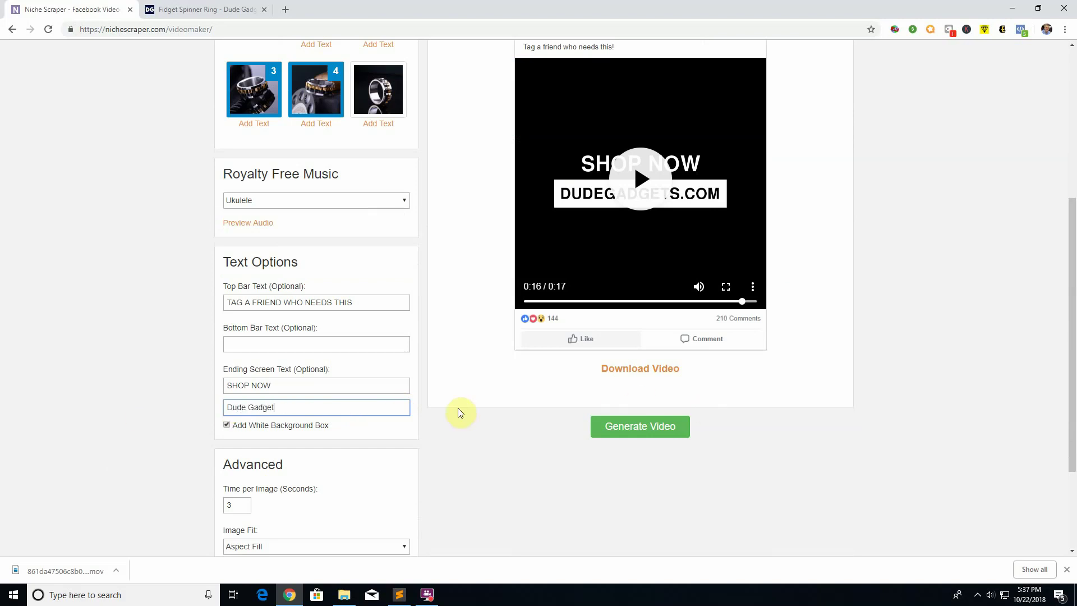
{"action": "key", "text": "ctrl+a"}
{"action": "key", "text": "BackSpace"}
Step: Enter DudgeGadgets as the ending brand text and turn off its white background box
{"action": "left_click", "coordinate": [469, 436]}
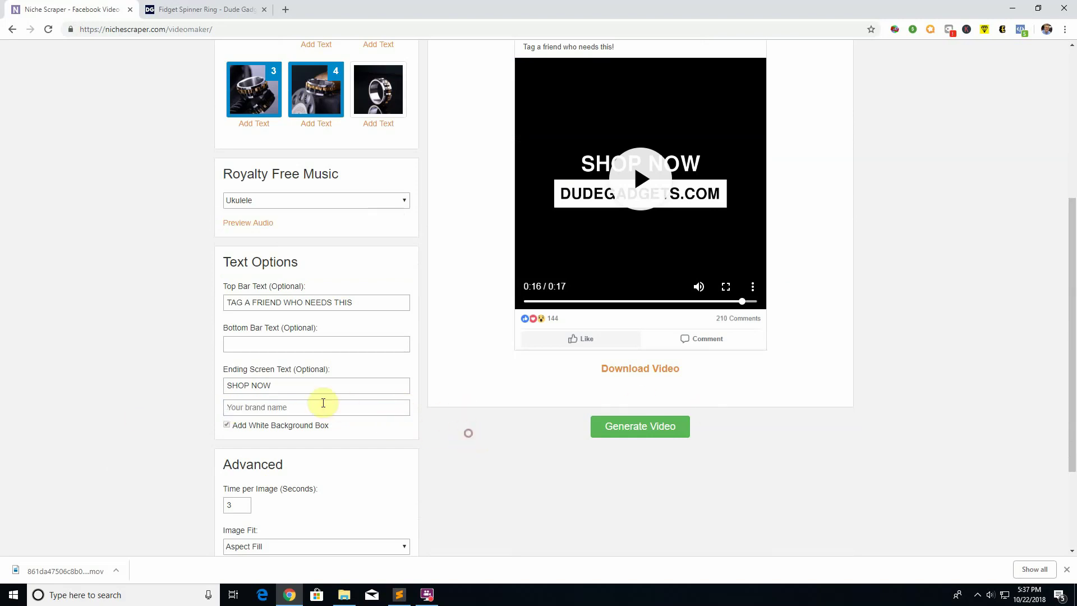
{"action": "left_click", "coordinate": [278, 409]}
{"action": "type", "text": "DudgeGa"}
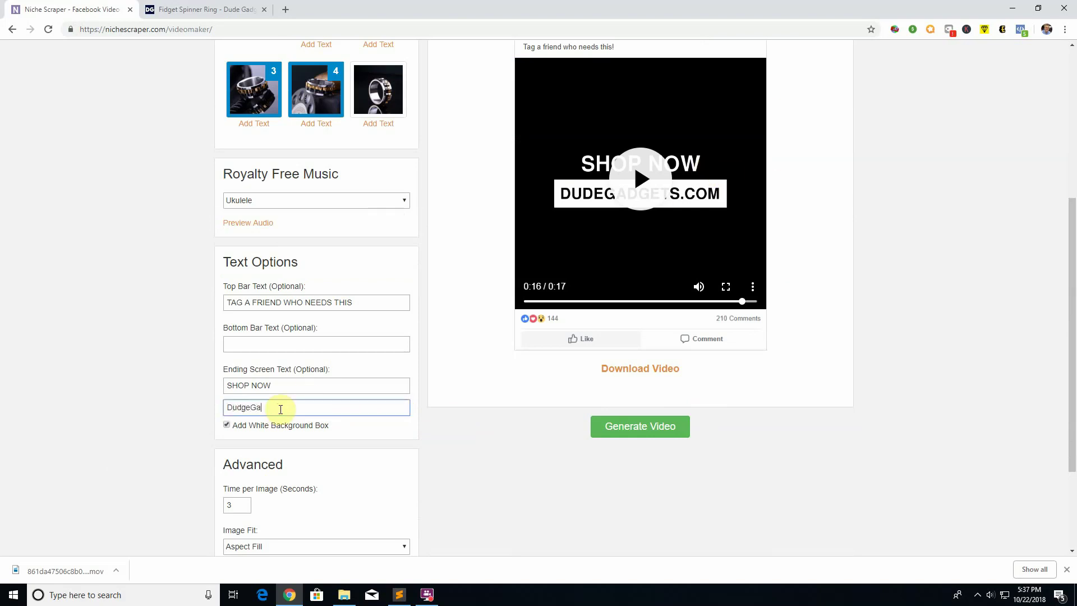
{"action": "type", "text": "dgets"}
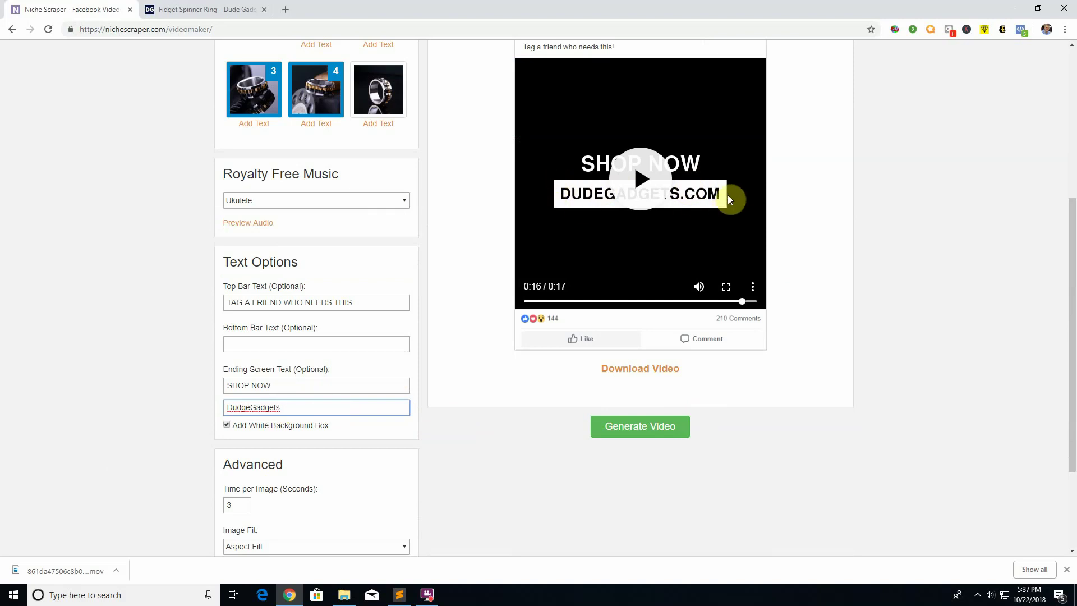
{"action": "left_click", "coordinate": [228, 427]}
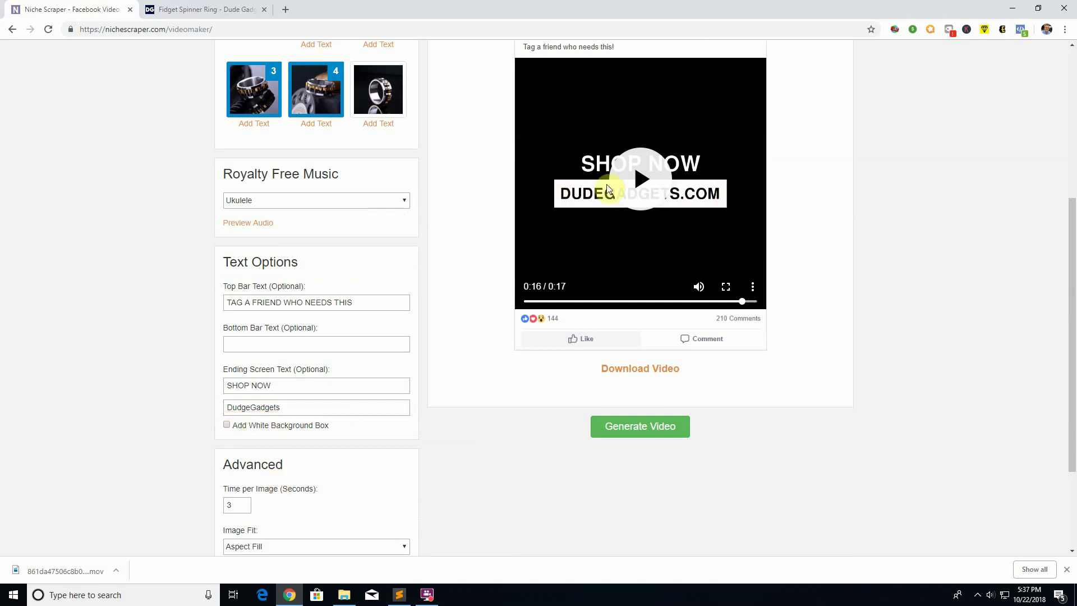
{"action": "left_click", "coordinate": [493, 477]}
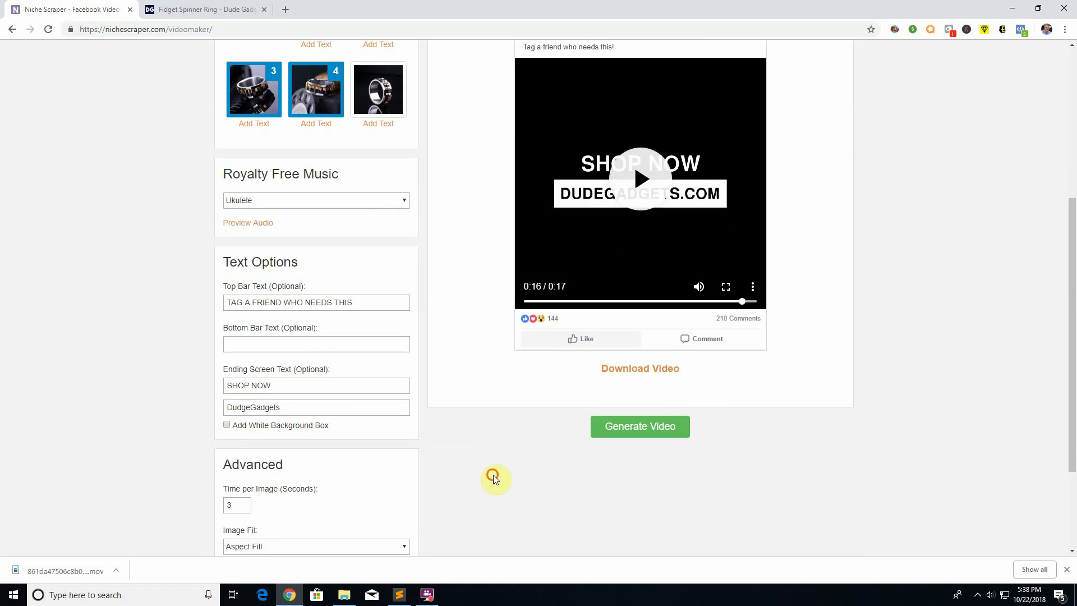
Step: Choose Buddy as the Royalty Free Music track, preview it, and keep it selected
{"action": "left_click", "coordinate": [396, 201]}
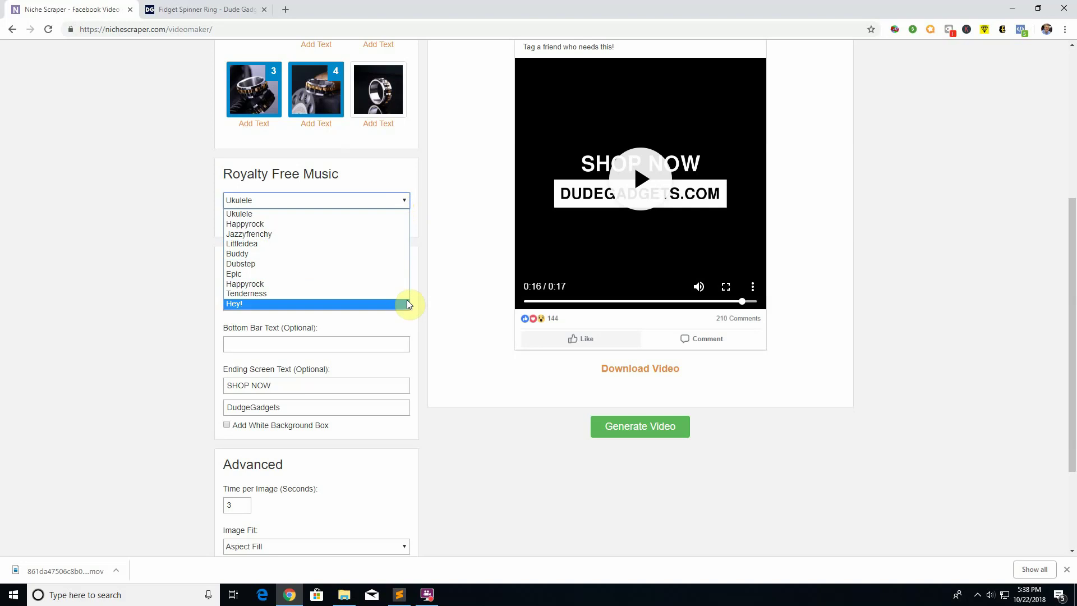
{"action": "left_click", "coordinate": [255, 255]}
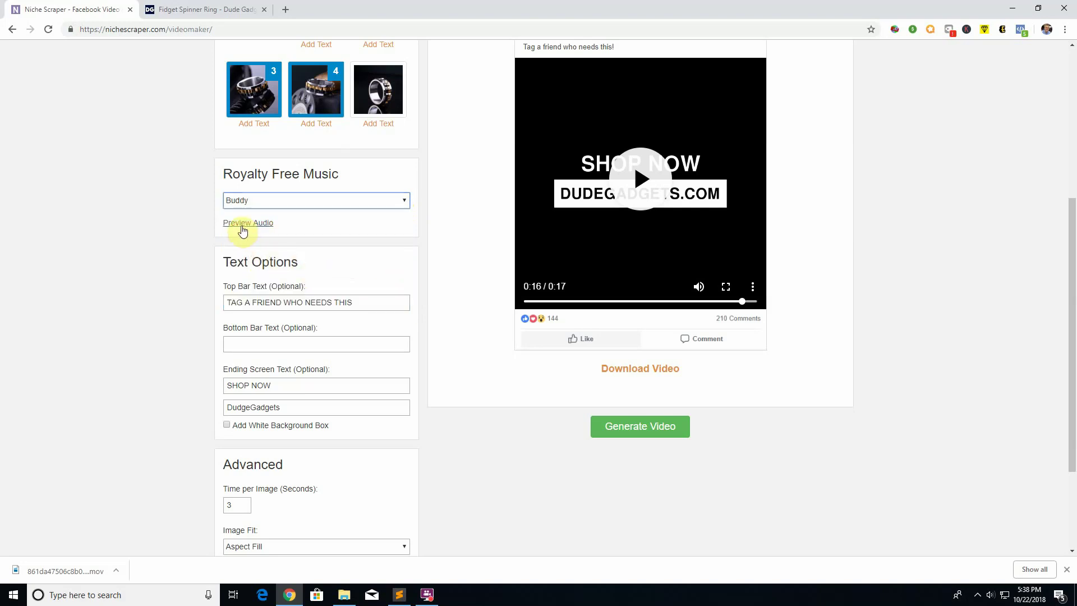
{"action": "left_click", "coordinate": [238, 223]}
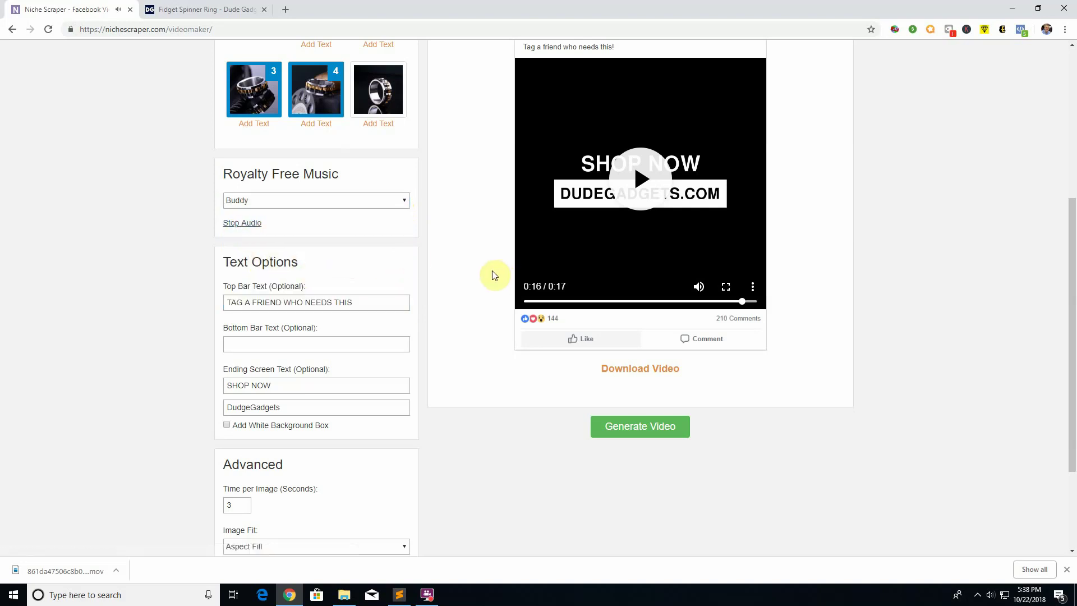
{"action": "left_click", "coordinate": [238, 223]}
{"action": "left_click", "coordinate": [356, 201]}
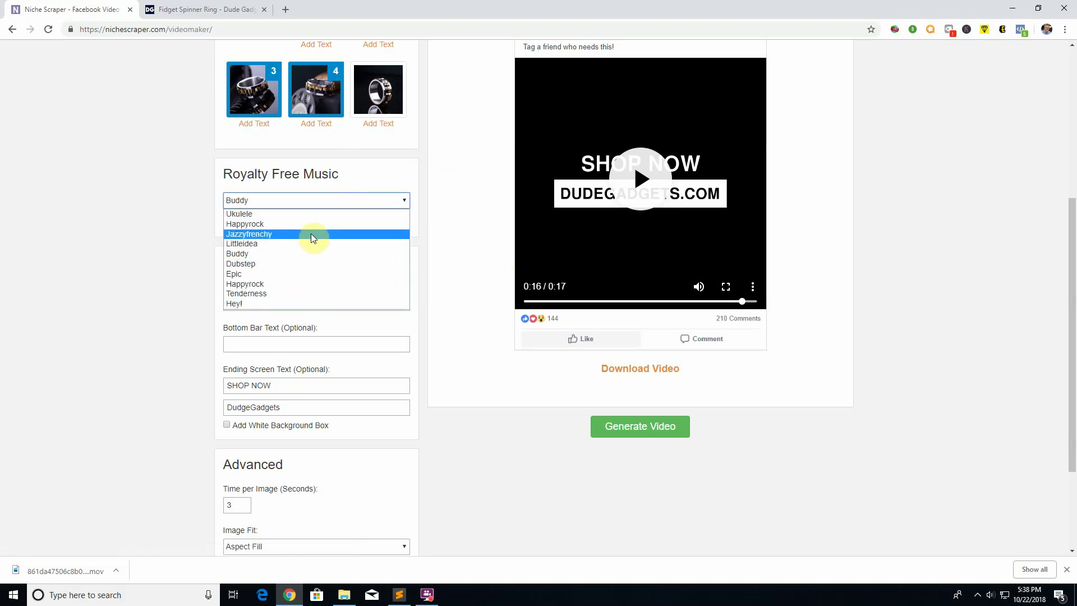
{"action": "left_click", "coordinate": [170, 214]}
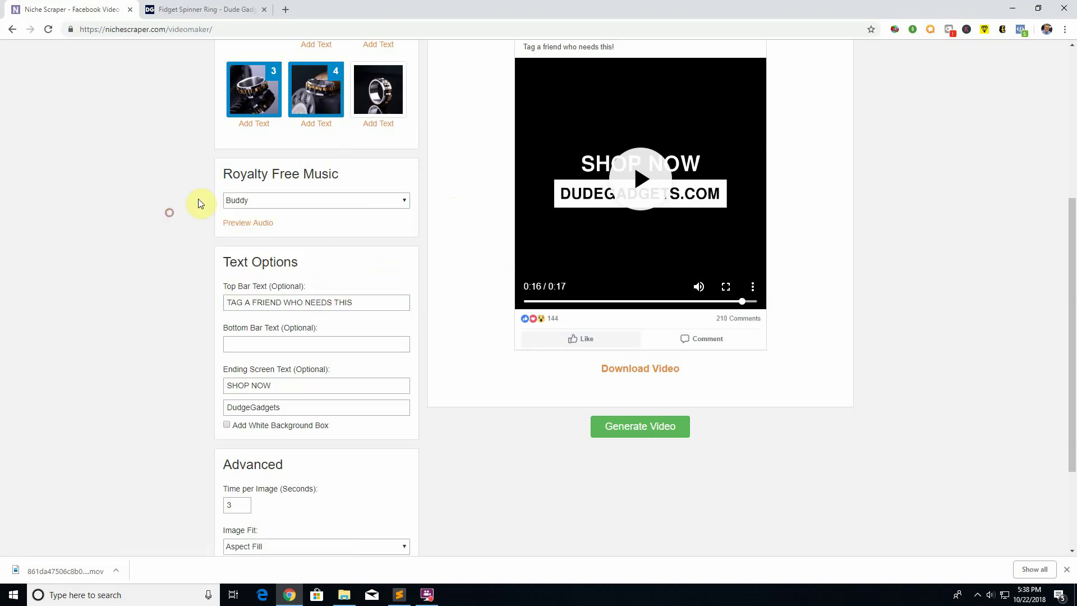
{"action": "left_click", "coordinate": [286, 201]}
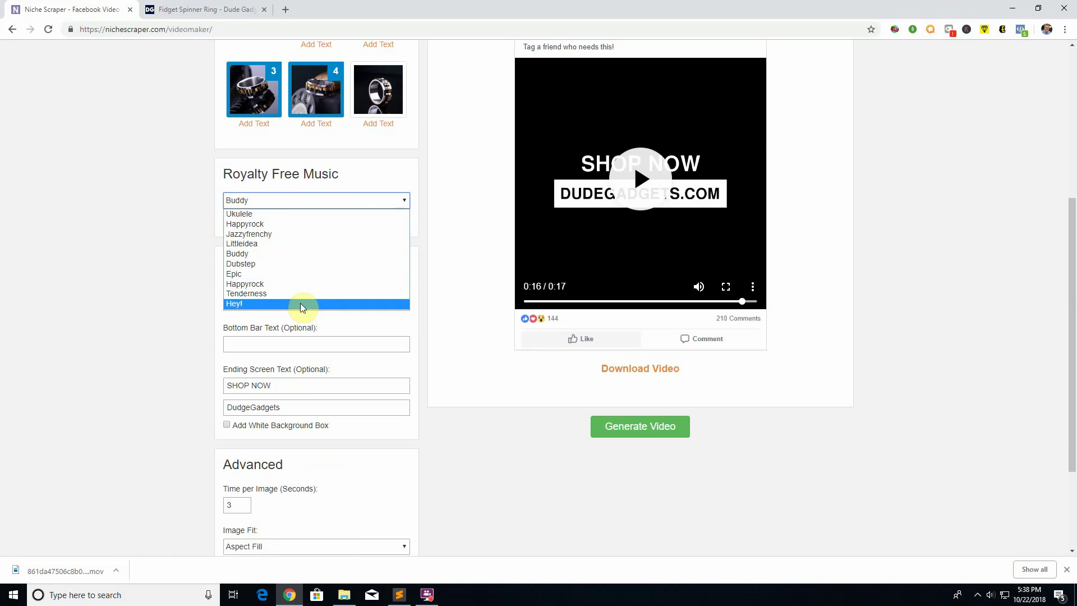
{"action": "left_click", "coordinate": [159, 256]}
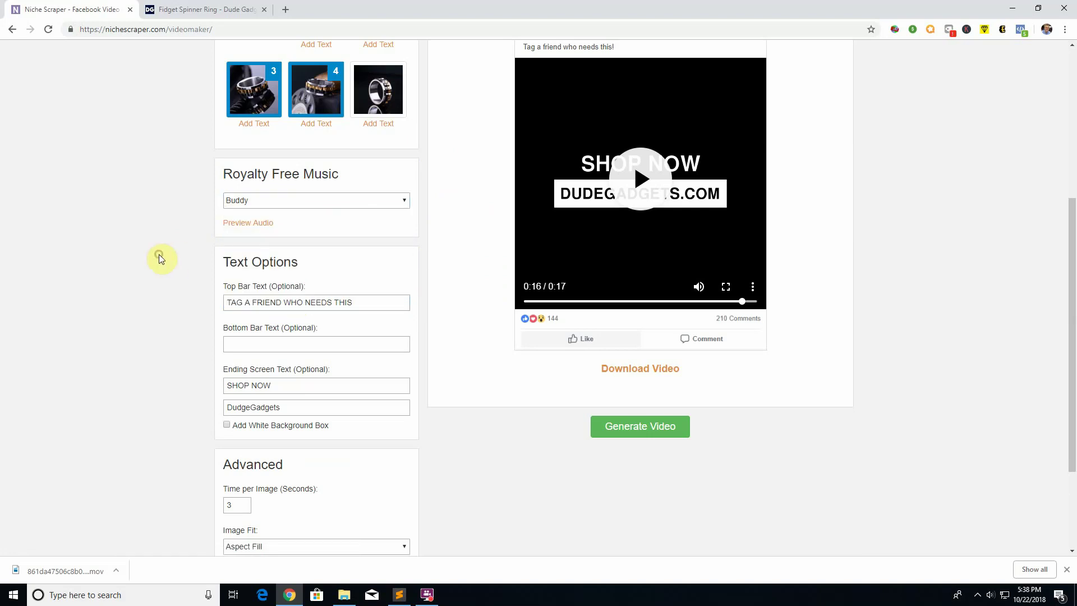
{"action": "scroll", "coordinate": [160, 255], "scroll_direction": "down", "scroll_amount": 2}
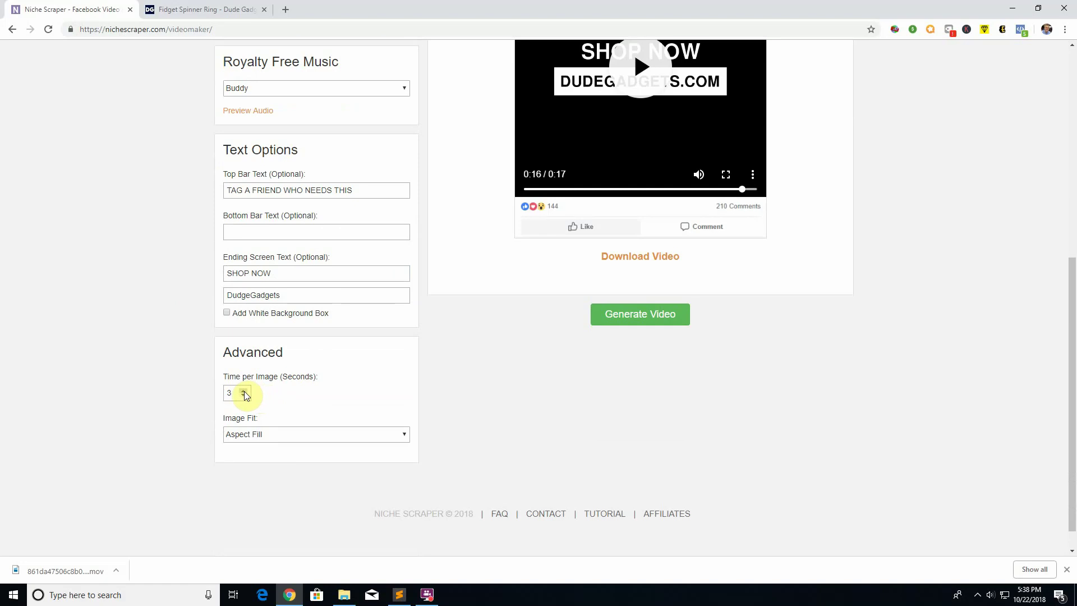
Step: Set Time per Image to 5 seconds and rewind the ad preview
{"action": "scroll", "coordinate": [618, 375], "scroll_direction": "up", "scroll_amount": 4}
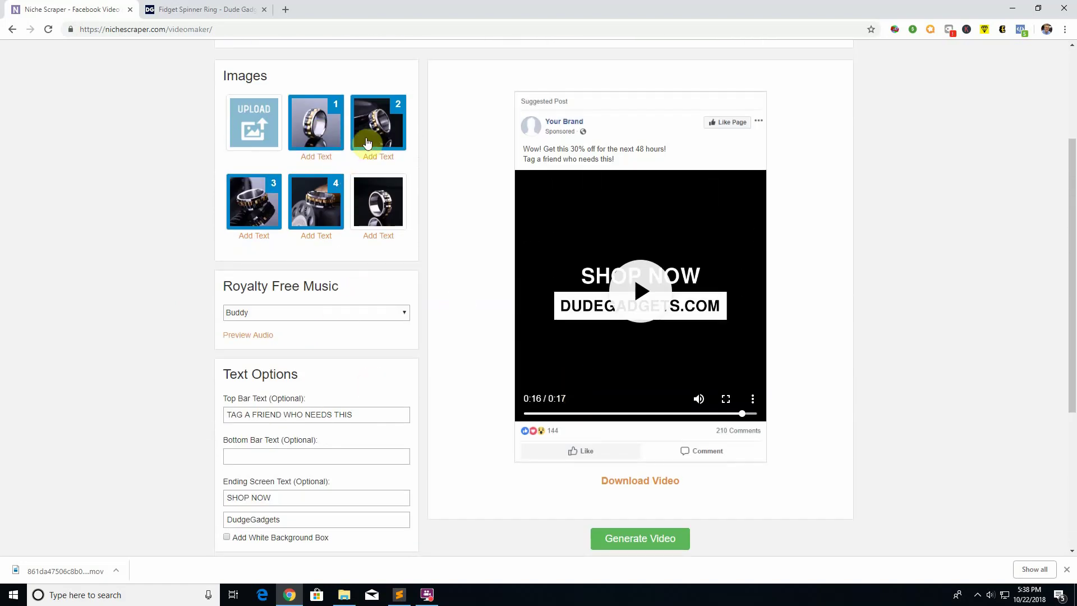
{"action": "scroll", "coordinate": [322, 241], "scroll_direction": "down", "scroll_amount": 3}
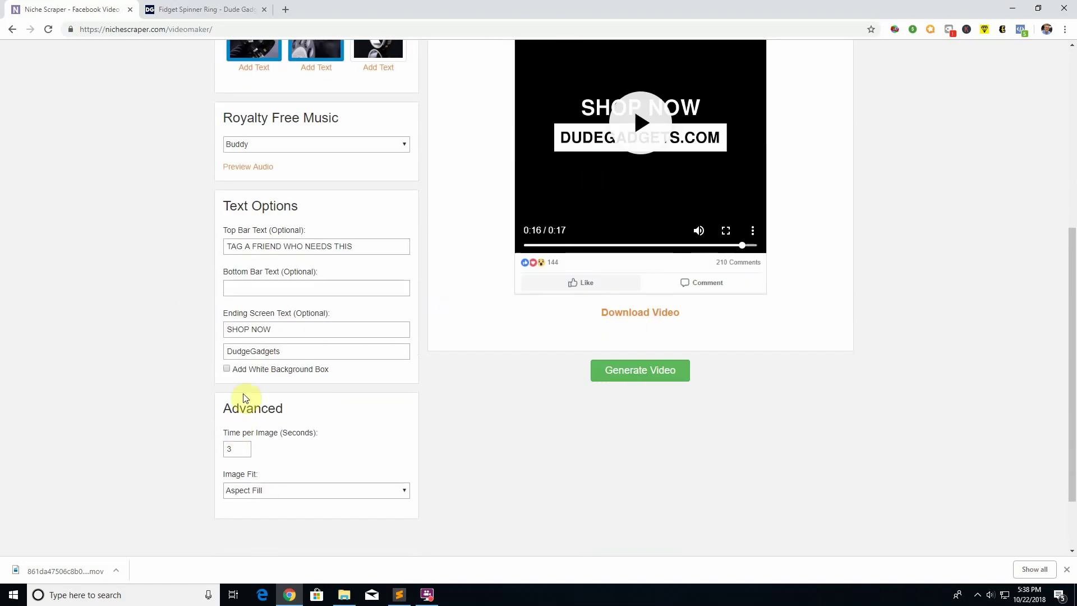
{"action": "left_click", "coordinate": [244, 452]}
{"action": "left_click", "coordinate": [244, 452]}
{"action": "scroll", "coordinate": [617, 488], "scroll_direction": "up", "scroll_amount": 3}
{"action": "left_click_drag", "start_coordinate": [696, 413], "coordinate": [582, 416]}
{"action": "scroll", "coordinate": [503, 413], "scroll_direction": "down", "scroll_amount": 4}
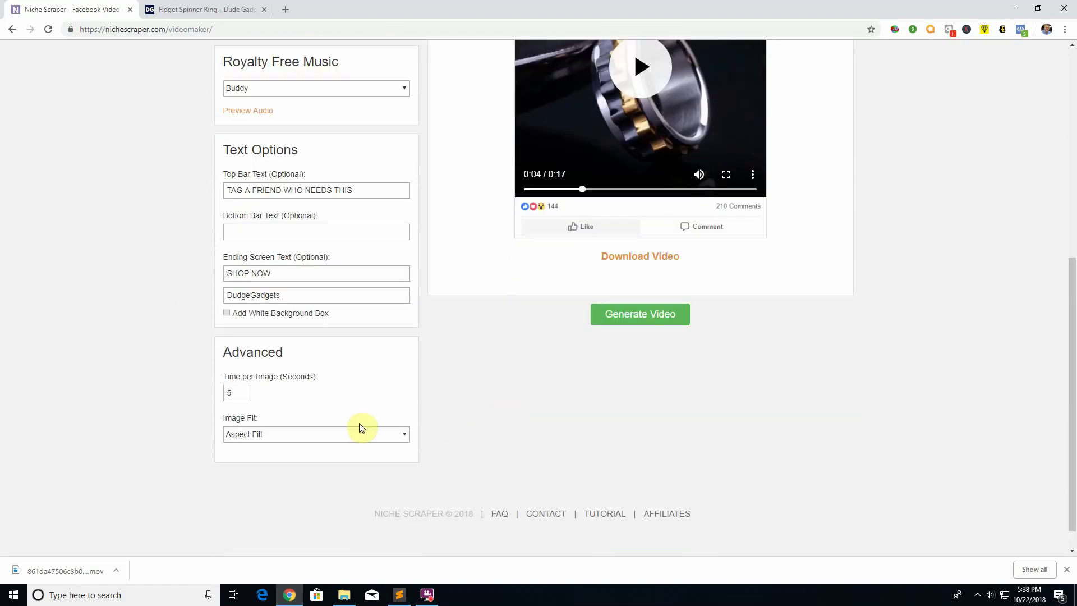
Step: Switch Image Fit to Aspect Fit and rewind the preview to check the result
{"action": "left_click", "coordinate": [318, 435]}
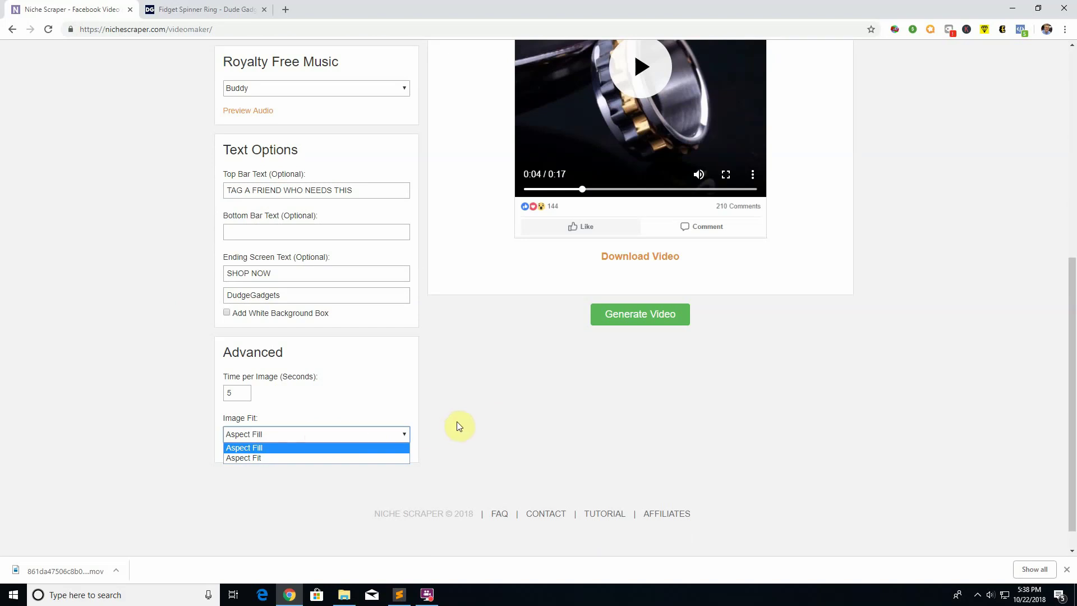
{"action": "left_click", "coordinate": [501, 430]}
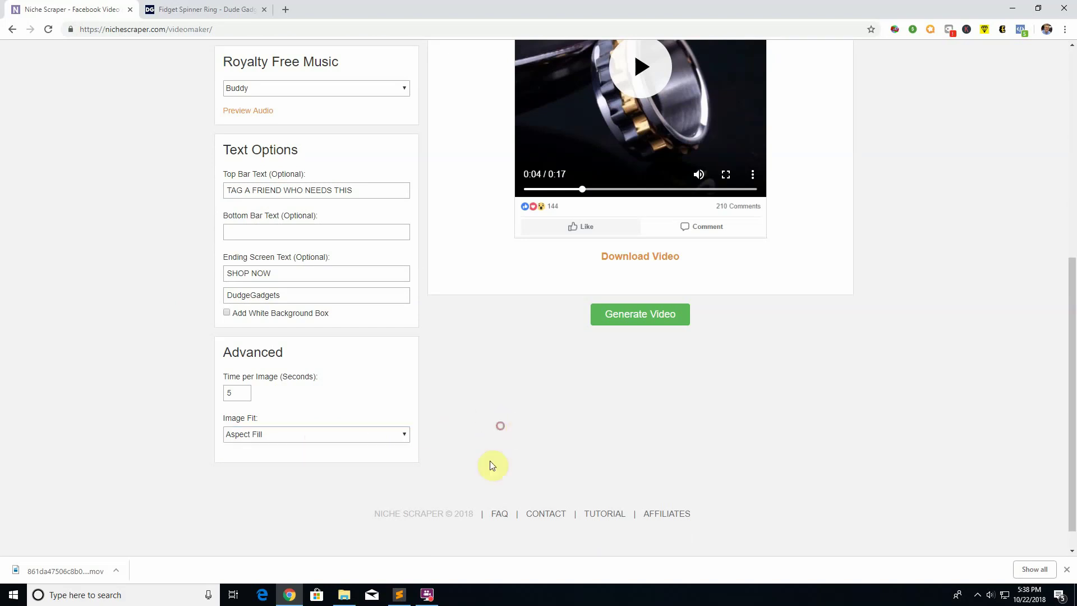
{"action": "scroll", "coordinate": [497, 463], "scroll_direction": "up", "scroll_amount": 3}
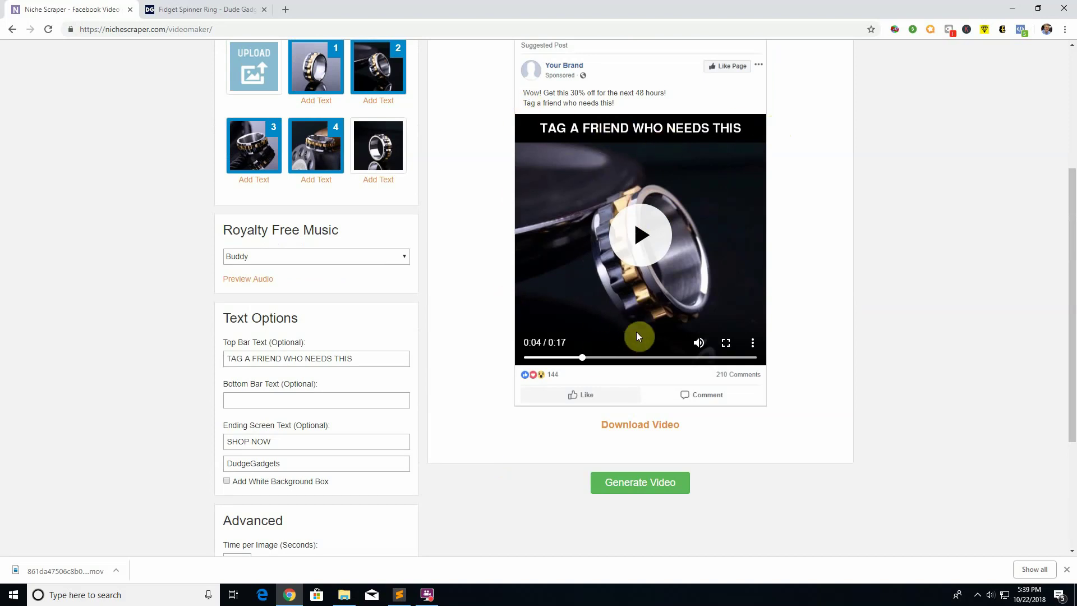
{"action": "scroll", "coordinate": [581, 330], "scroll_direction": "down", "scroll_amount": 1}
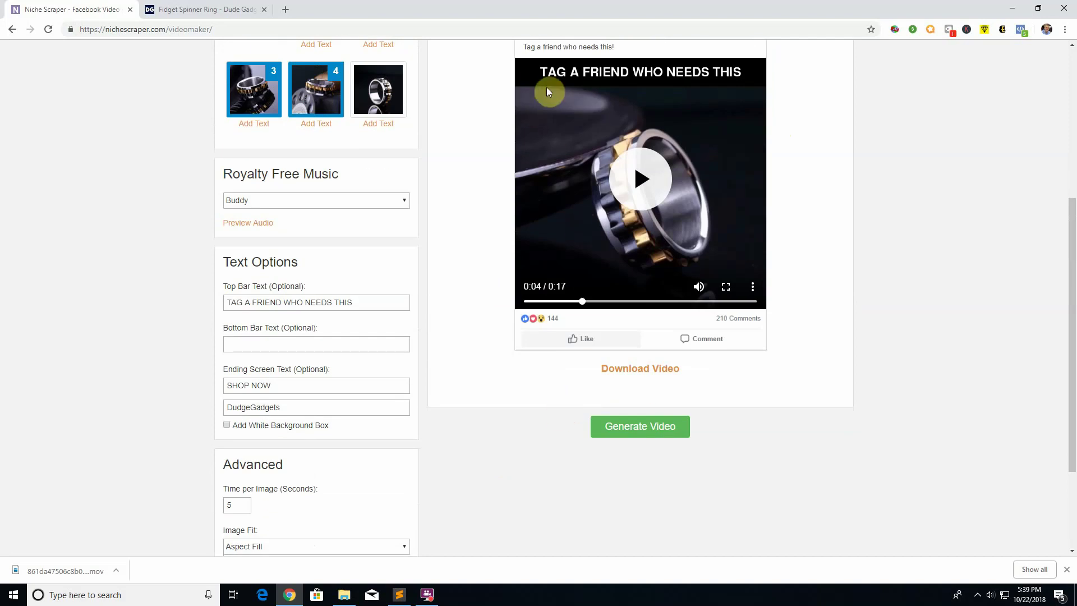
{"action": "scroll", "coordinate": [472, 524], "scroll_direction": "down", "scroll_amount": 1}
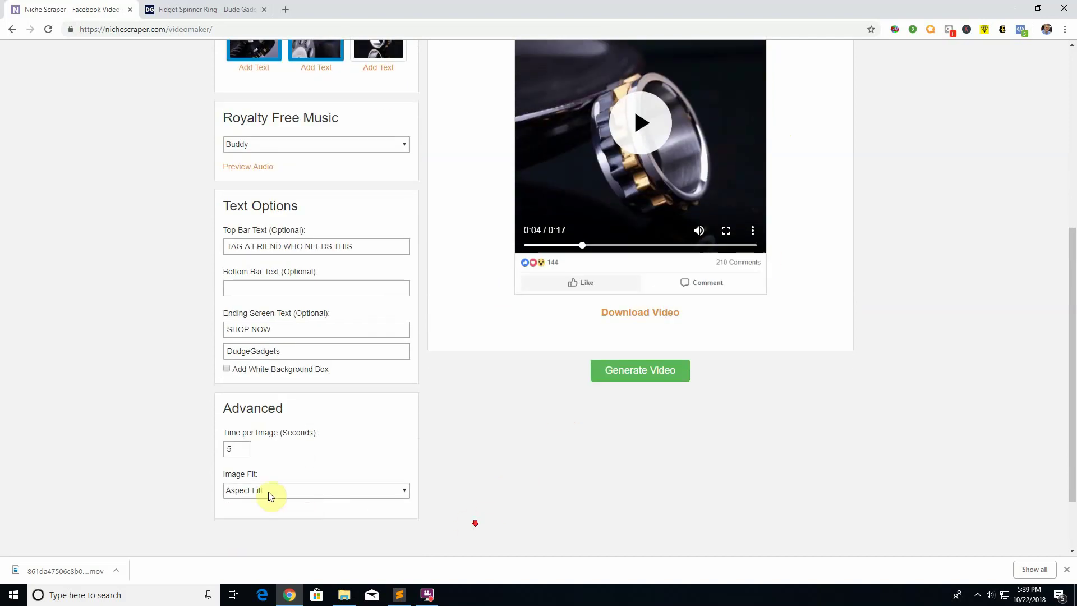
{"action": "left_click", "coordinate": [275, 492]}
{"action": "left_click", "coordinate": [296, 513]}
{"action": "scroll", "coordinate": [505, 501], "scroll_direction": "up", "scroll_amount": 3}
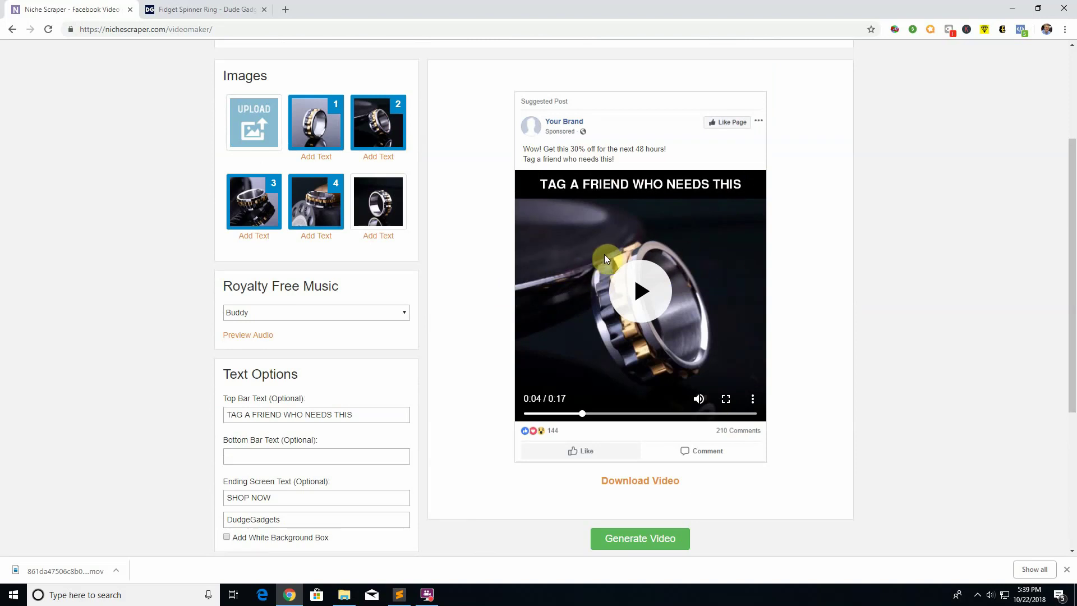
{"action": "scroll", "coordinate": [440, 351], "scroll_direction": "down", "scroll_amount": 3}
{"action": "left_click", "coordinate": [269, 496]}
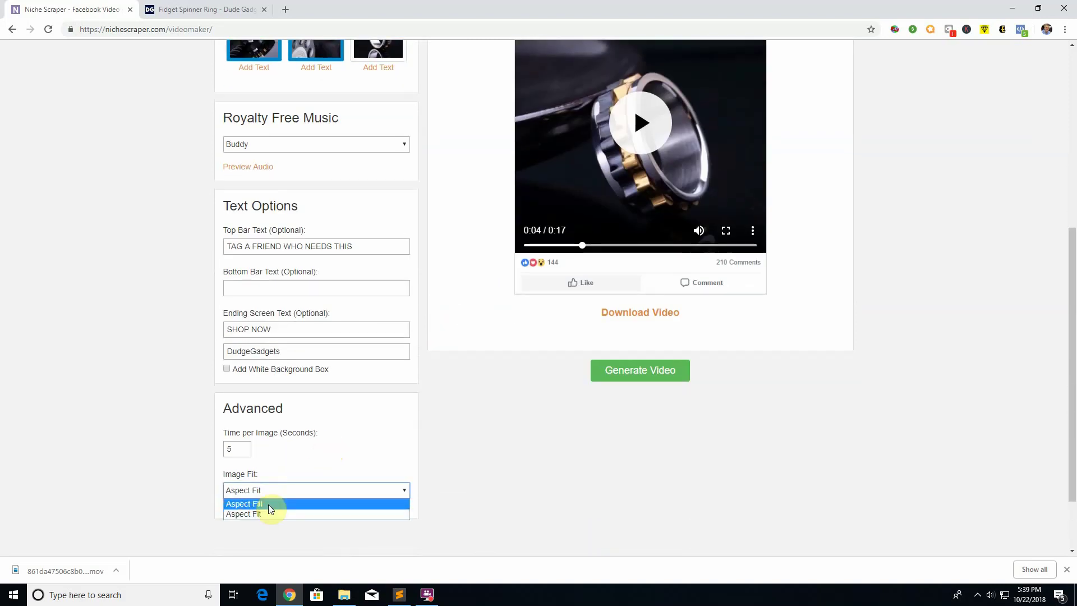
{"action": "left_click", "coordinate": [270, 504]}
{"action": "scroll", "coordinate": [539, 491], "scroll_direction": "up", "scroll_amount": 2}
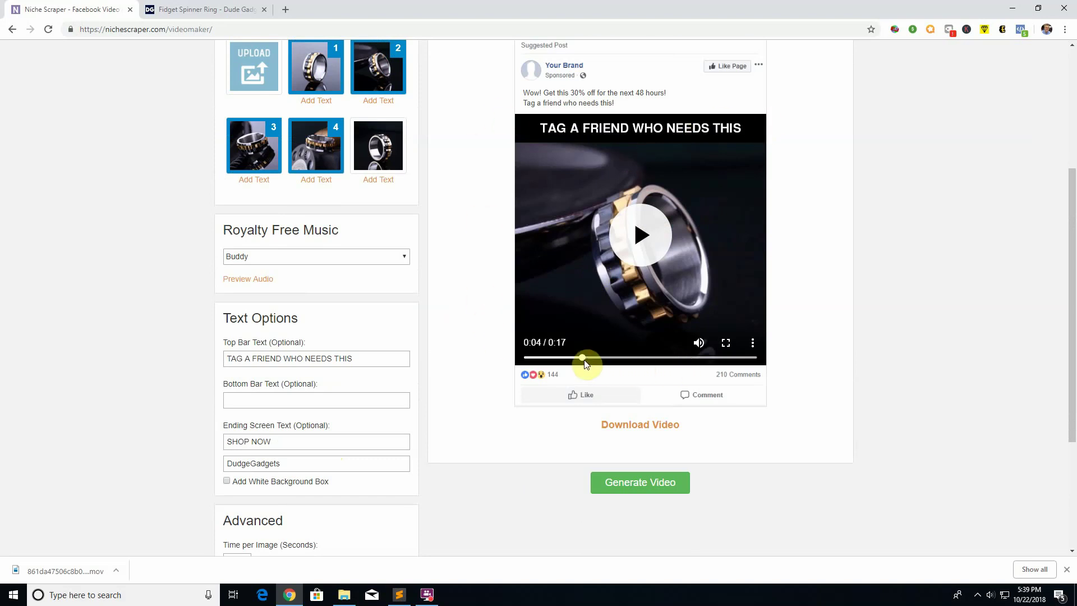
{"action": "left_click_drag", "start_coordinate": [582, 358], "coordinate": [536, 362]}
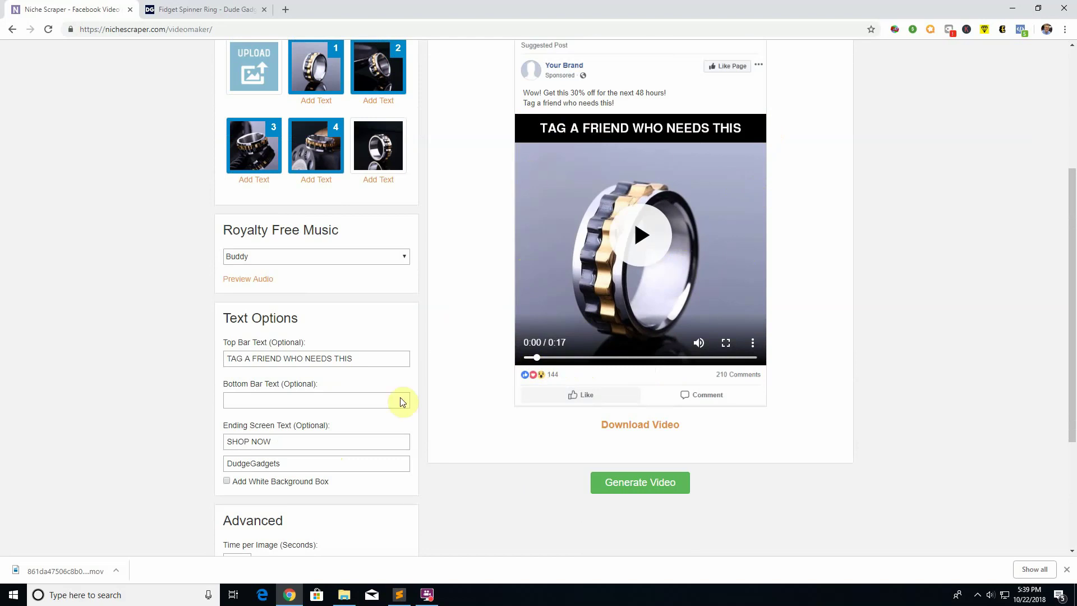
Step: Compare Aspect Fill and Aspect Fit in the Image Fit dropdown, settling on Aspect Fit
{"action": "scroll", "coordinate": [443, 404], "scroll_direction": "down", "scroll_amount": 4}
{"action": "scroll", "coordinate": [561, 404], "scroll_direction": "up", "scroll_amount": 5}
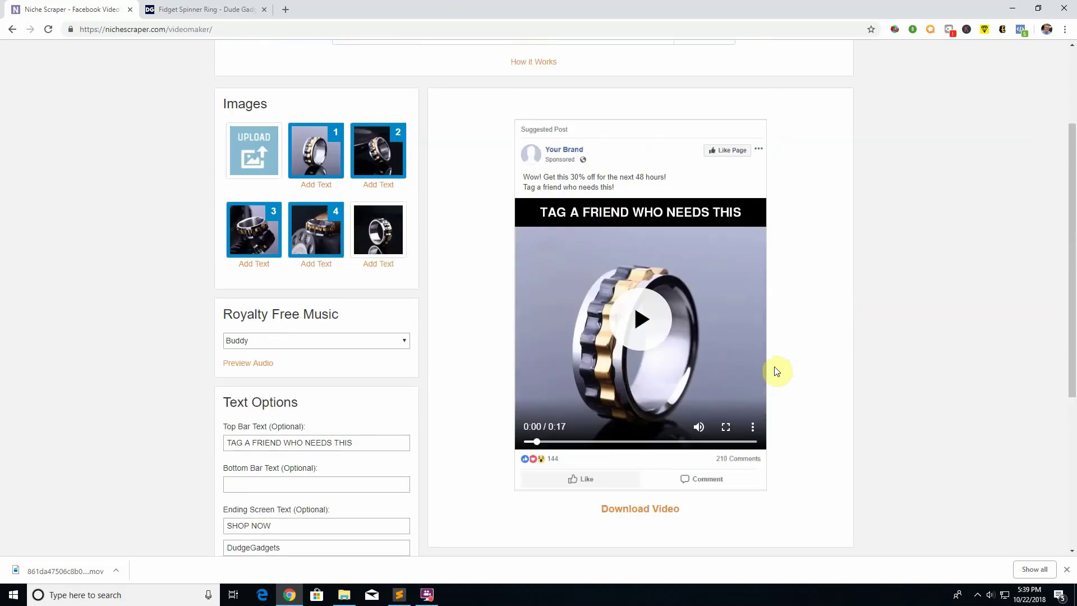
{"action": "scroll", "coordinate": [449, 479], "scroll_direction": "down", "scroll_amount": 4}
{"action": "left_click", "coordinate": [294, 462]}
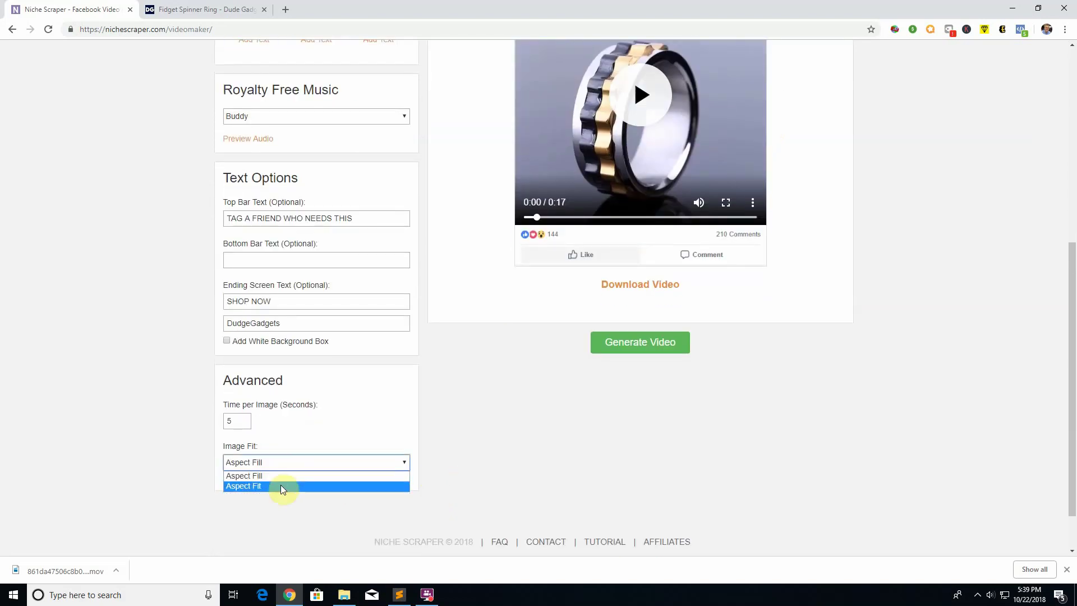
{"action": "left_click", "coordinate": [284, 486]}
{"action": "left_click", "coordinate": [281, 465]}
{"action": "left_click", "coordinate": [268, 476]}
{"action": "left_click", "coordinate": [269, 464]}
{"action": "left_click", "coordinate": [269, 484]}
{"action": "scroll", "coordinate": [522, 459], "scroll_direction": "up", "scroll_amount": 4}
Step: Add the caption 'Luxury Ring For Men' to image 1 and save it
{"action": "scroll", "coordinate": [520, 457], "scroll_direction": "up", "scroll_amount": 2}
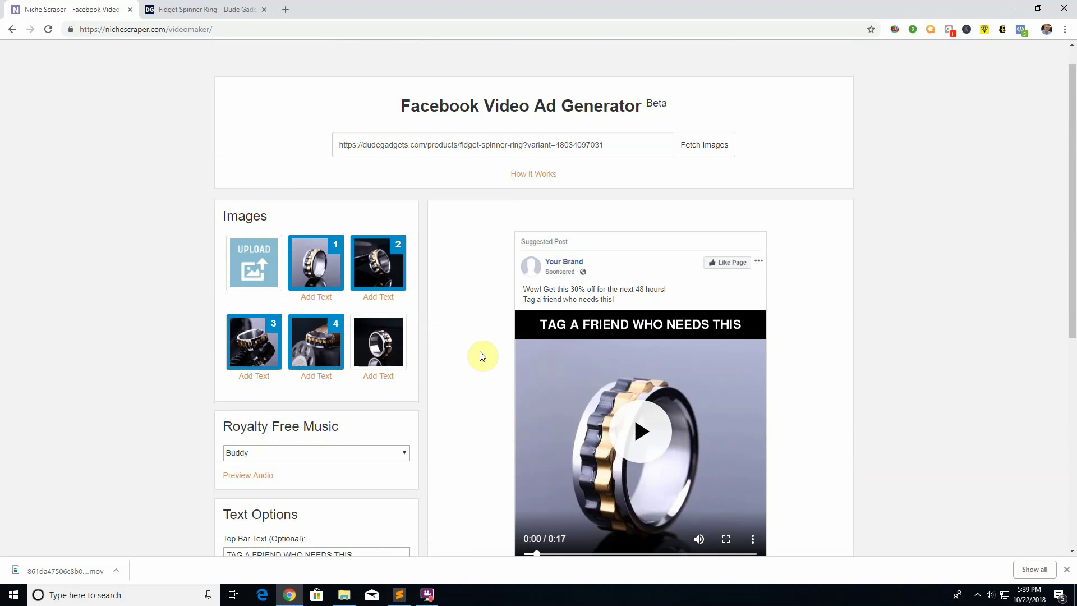
{"action": "scroll", "coordinate": [483, 331], "scroll_direction": "down", "scroll_amount": 2}
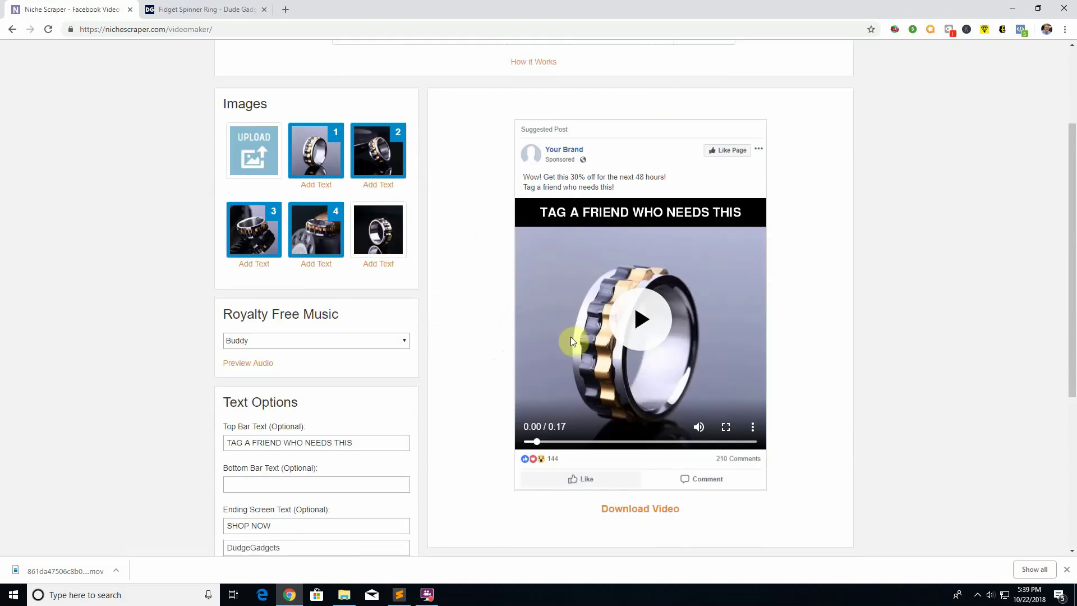
{"action": "left_click_drag", "start_coordinate": [540, 442], "coordinate": [567, 443]}
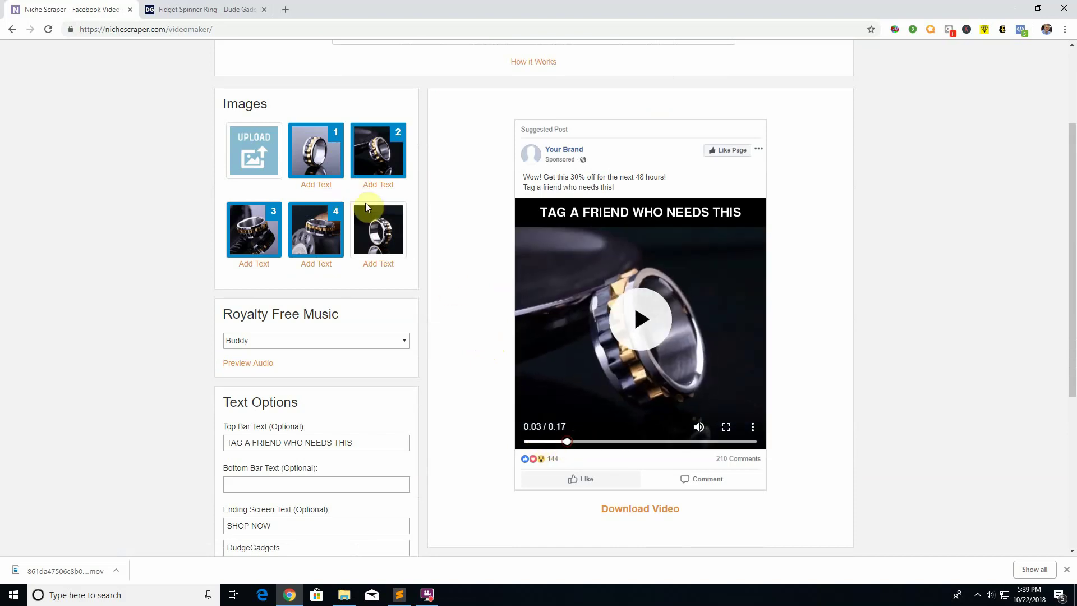
{"action": "left_click", "coordinate": [322, 183]}
{"action": "left_click", "coordinate": [428, 159]}
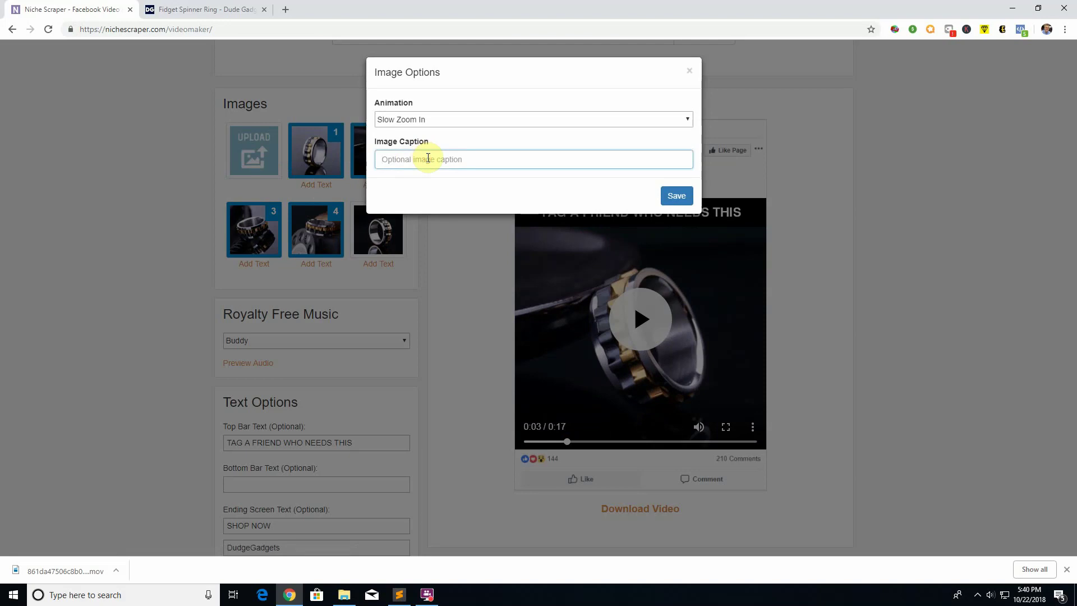
{"action": "type", "text": "Del"}
{"action": "type", "text": "Luxury Ring For Men"}
{"action": "left_click", "coordinate": [675, 196]}
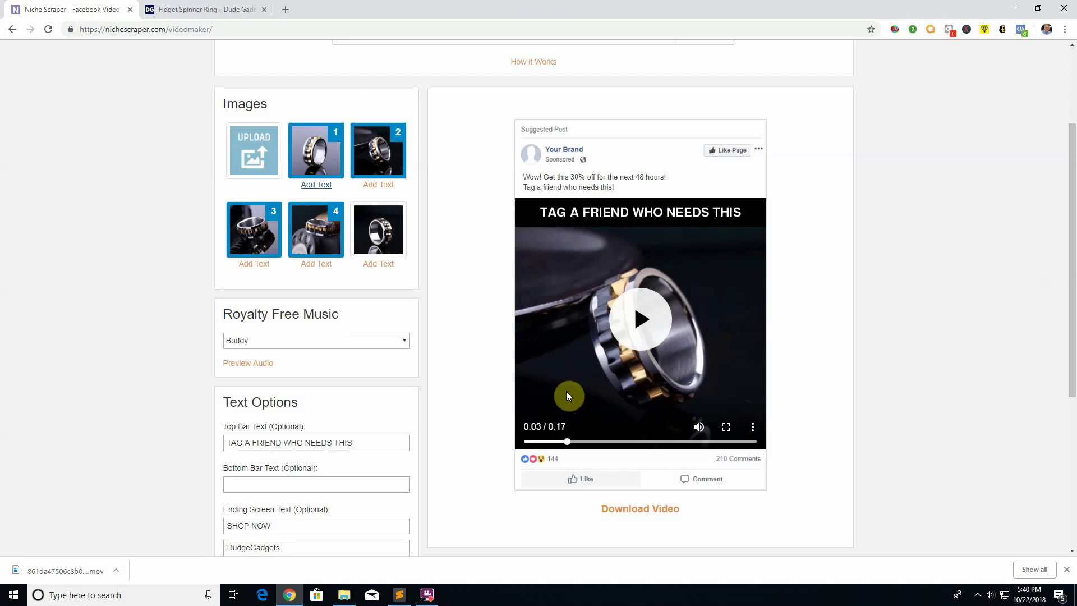
Step: Check image 1's caption, then replay the ad preview from the start
{"action": "left_click", "coordinate": [316, 184]}
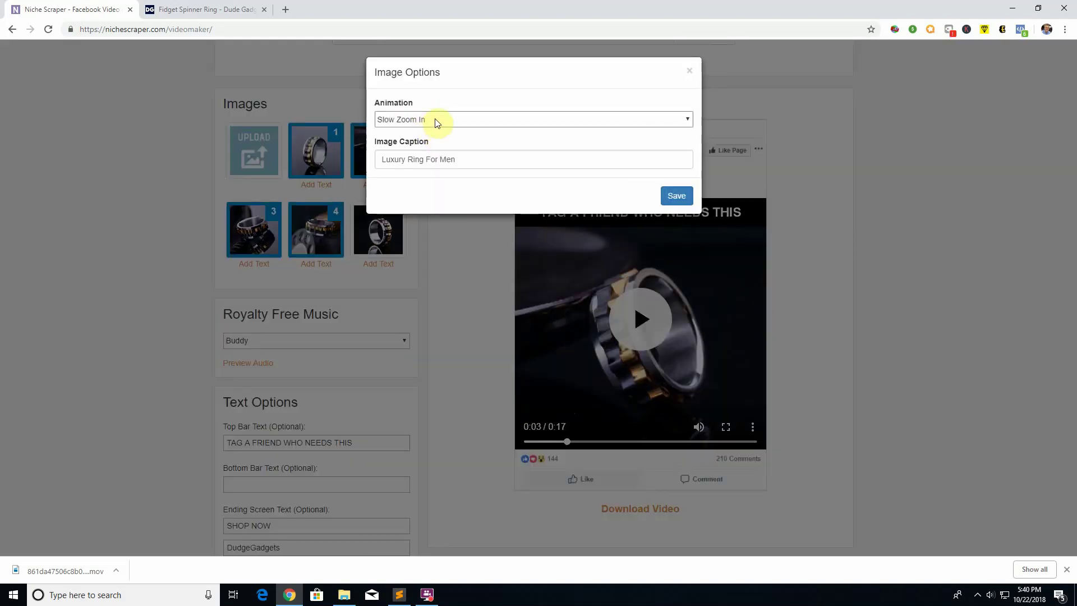
{"action": "left_click", "coordinate": [689, 70]}
{"action": "mouse_move", "coordinate": [567, 442]}
{"action": "left_mouse_down"}
{"action": "mouse_move", "coordinate": [534, 446]}
{"action": "mouse_move", "coordinate": [635, 433]}
{"action": "mouse_move", "coordinate": [575, 444]}
{"action": "left_mouse_up"}
{"action": "left_click", "coordinate": [621, 322]}
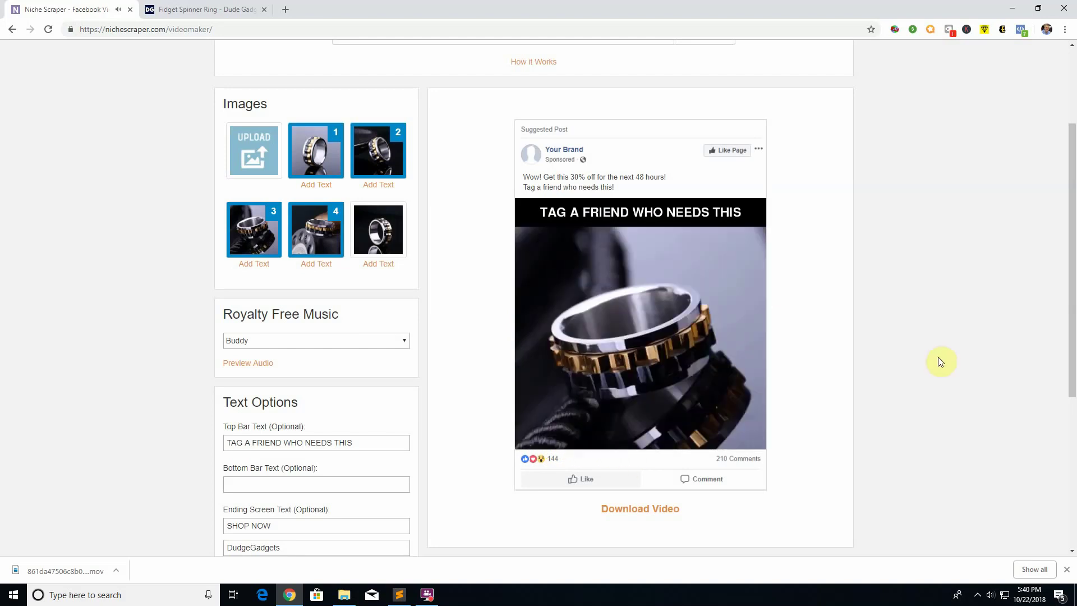
{"action": "left_click", "coordinate": [652, 325]}
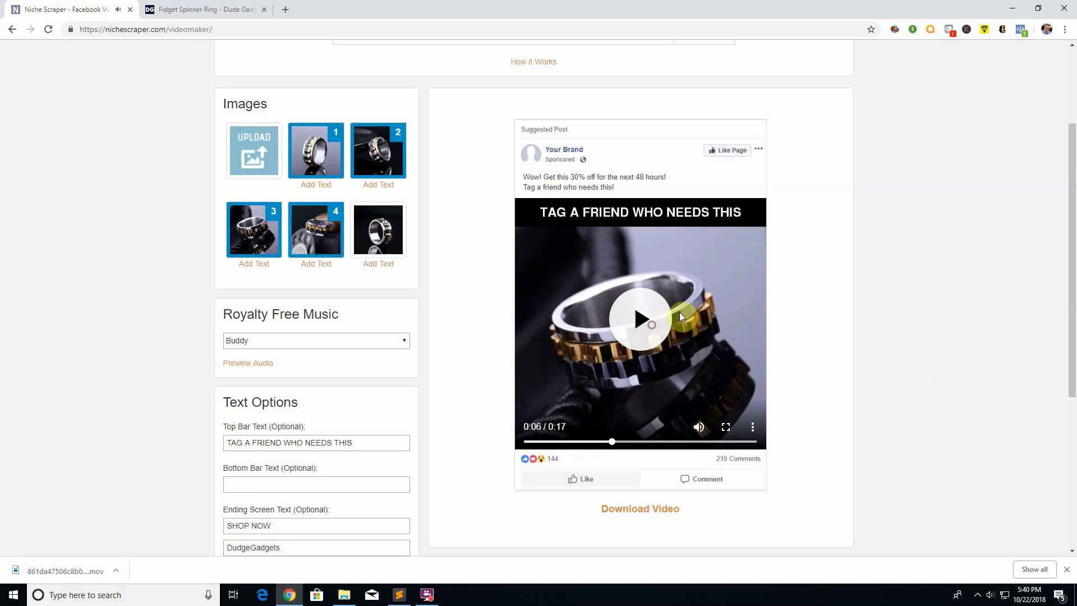
Step: Set image 1's animation to Pan Down and Right and image 2's to Pan Up and Left
{"action": "left_click", "coordinate": [306, 187]}
{"action": "left_click", "coordinate": [442, 115]}
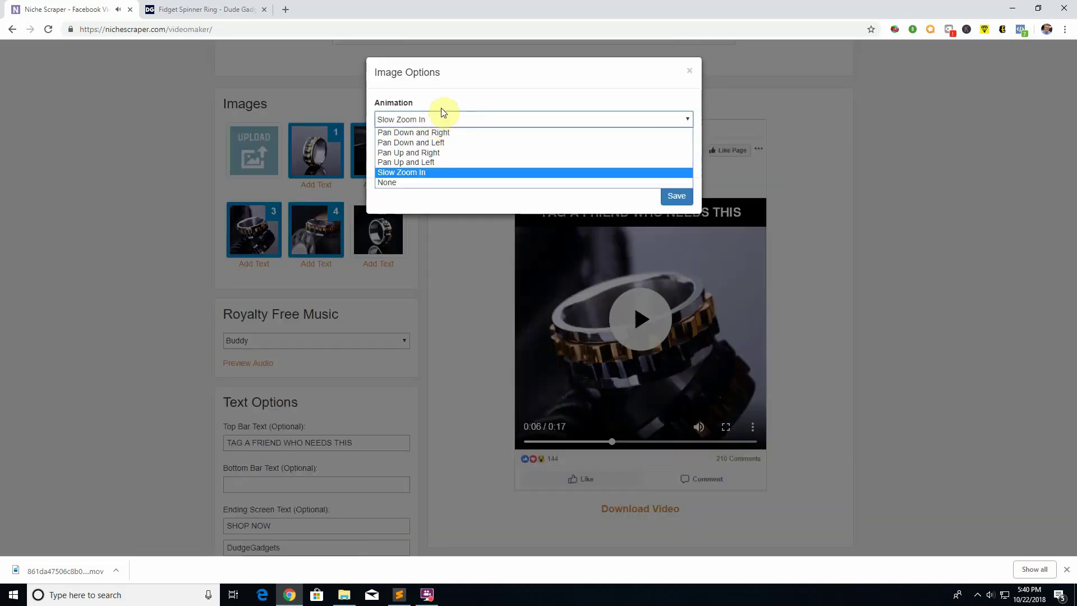
{"action": "left_click", "coordinate": [454, 132]}
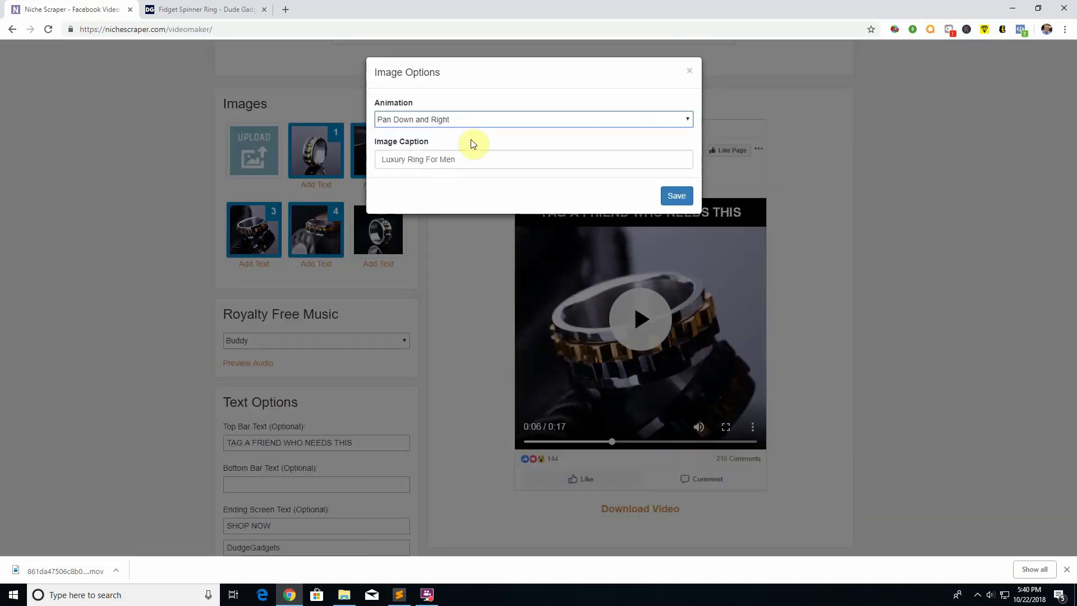
{"action": "left_click", "coordinate": [673, 196]}
{"action": "left_click", "coordinate": [378, 184]}
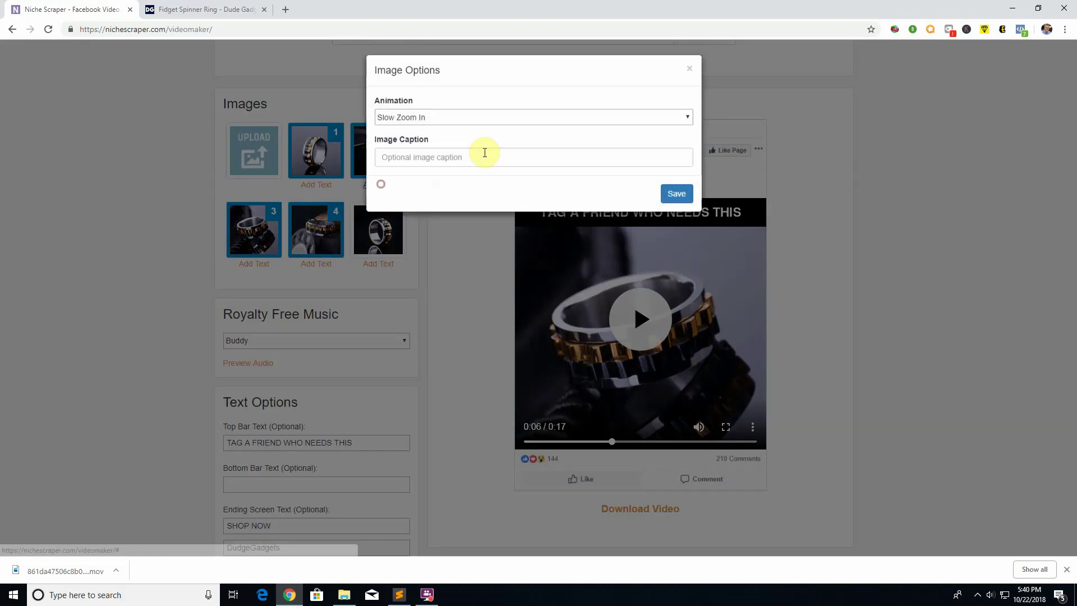
{"action": "left_click", "coordinate": [458, 120]}
{"action": "left_click", "coordinate": [452, 161]}
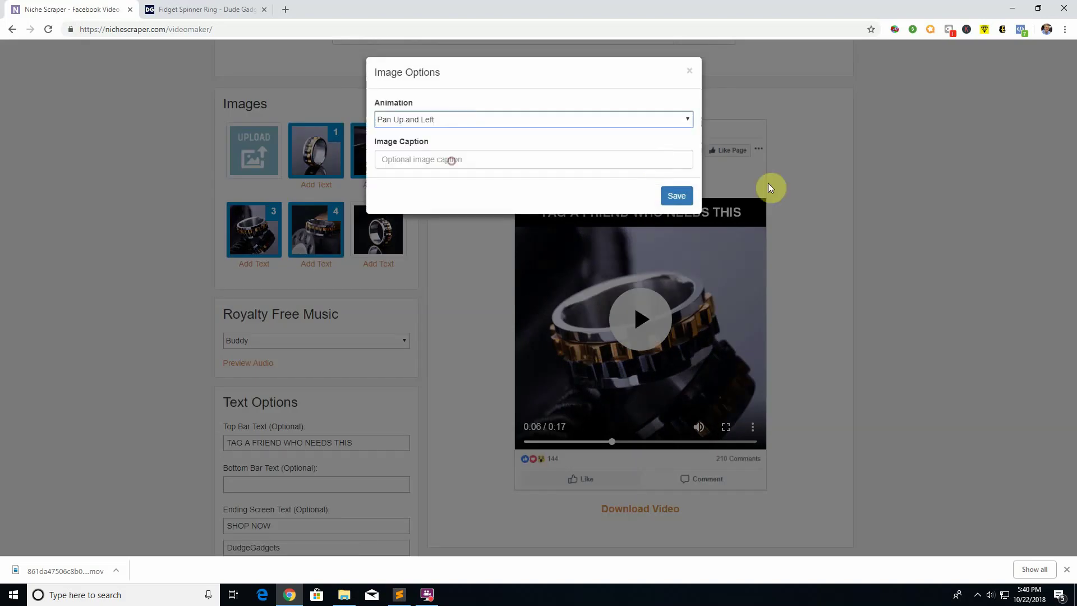
{"action": "left_click", "coordinate": [675, 196]}
Step: Save new animations for image 3 and image 4, setting image 4 to None
{"action": "left_click", "coordinate": [272, 269]}
{"action": "left_click", "coordinate": [502, 119]}
{"action": "left_click", "coordinate": [699, 197]}
{"action": "left_click", "coordinate": [677, 195]}
{"action": "left_click", "coordinate": [317, 264]}
{"action": "left_click", "coordinate": [423, 119]}
{"action": "left_click", "coordinate": [408, 184]}
{"action": "left_click", "coordinate": [685, 195]}
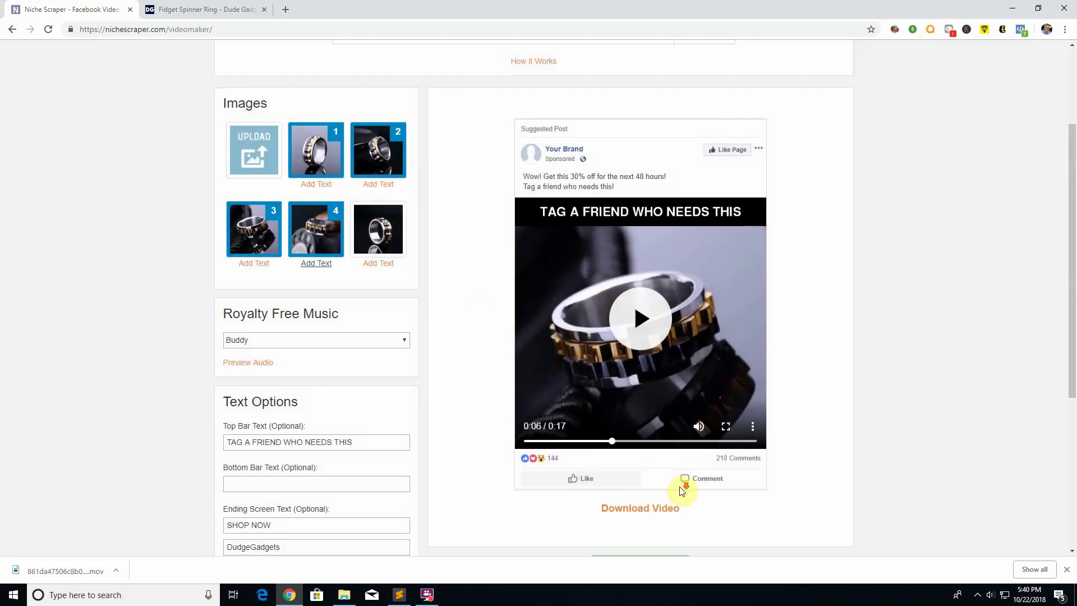
{"action": "scroll", "coordinate": [665, 479], "scroll_direction": "down", "scroll_amount": 4}
Step: Regenerate the ring video ad with the 5 s, Aspect Fit image settings and wait for Success
{"action": "left_click", "coordinate": [643, 350]}
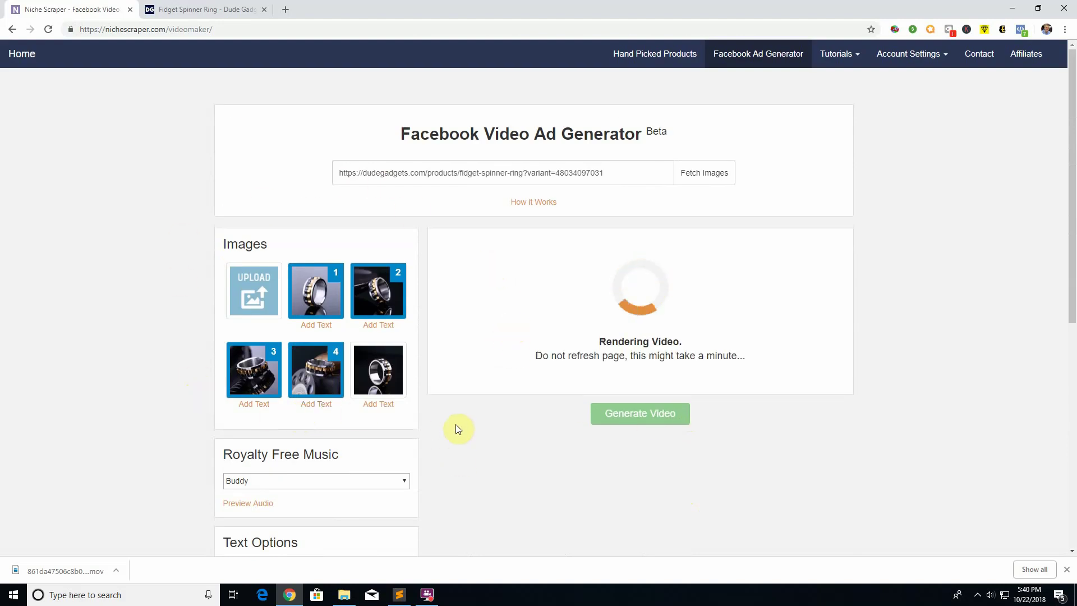
{"action": "scroll", "coordinate": [456, 393], "scroll_direction": "down", "scroll_amount": 5}
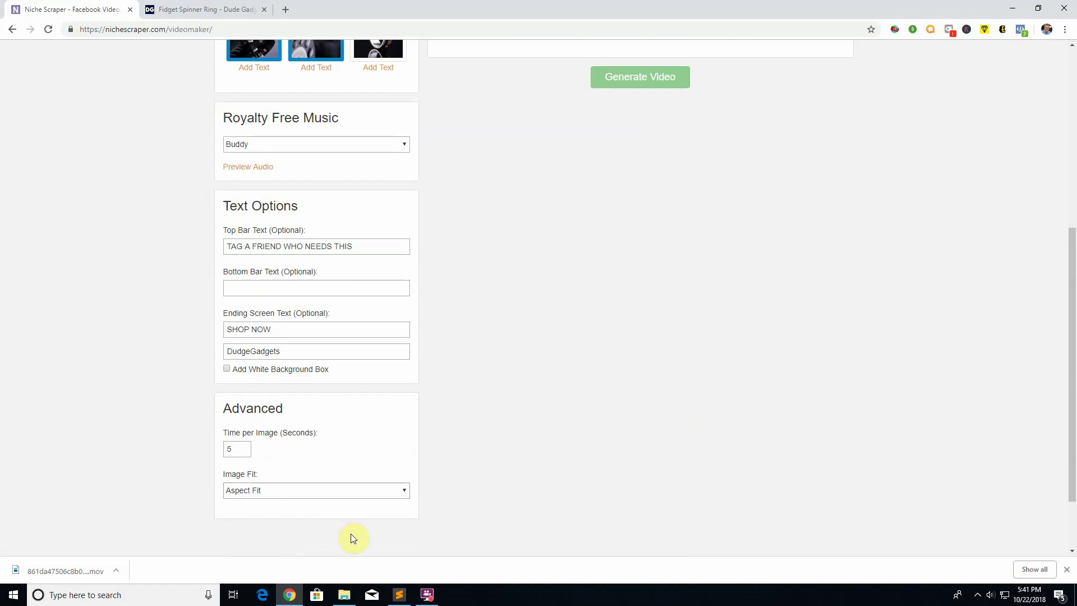
{"action": "scroll", "coordinate": [427, 529], "scroll_direction": "up", "scroll_amount": 5}
{"action": "left_click_drag", "start_coordinate": [685, 125], "coordinate": [598, 129]}
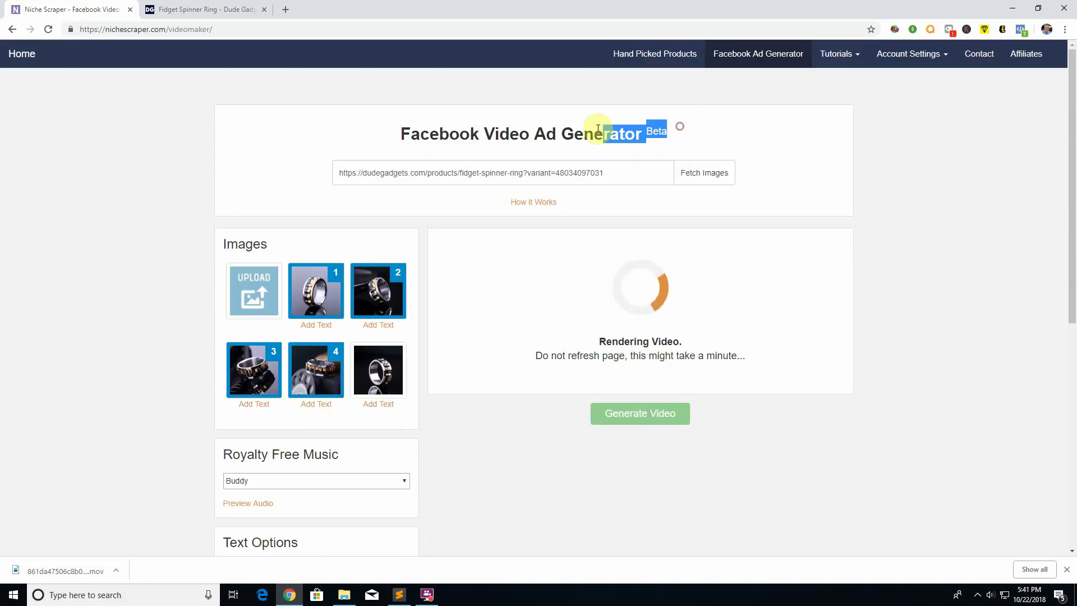
{"action": "left_click", "coordinate": [551, 131]}
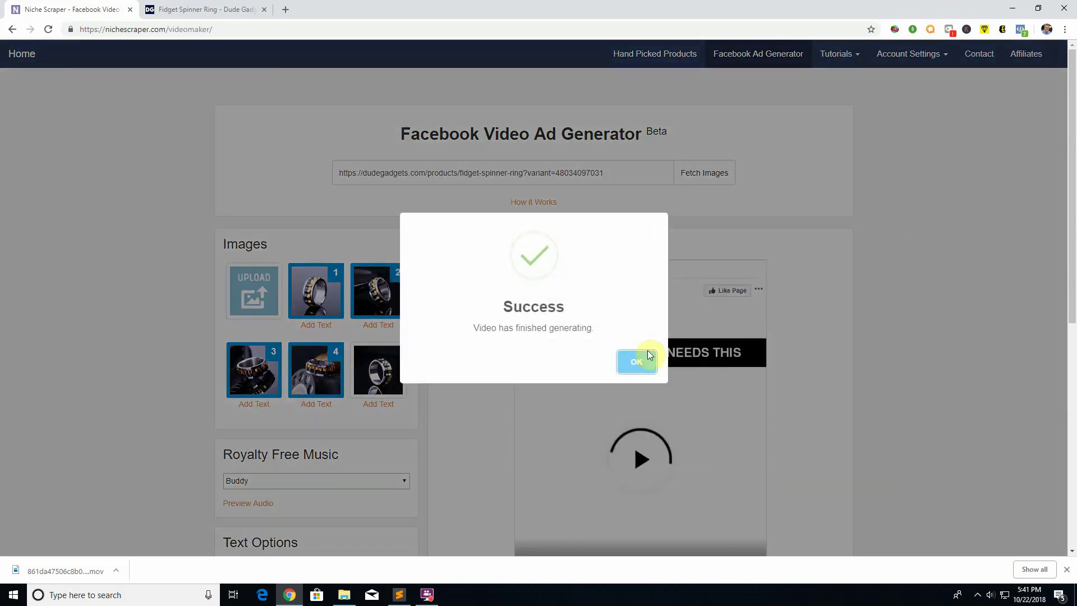
Step: Dismiss the Success message, play the new 0:25 ad preview, and scrub back to the first second
{"action": "left_click", "coordinate": [636, 362]}
{"action": "scroll", "coordinate": [650, 354], "scroll_direction": "down", "scroll_amount": 3}
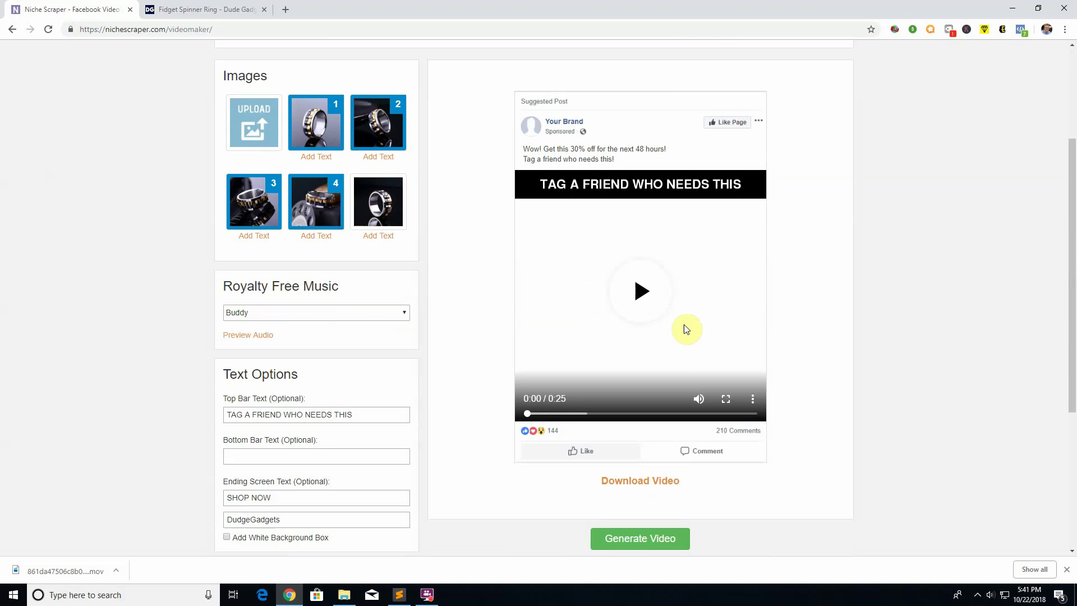
{"action": "left_click", "coordinate": [649, 304]}
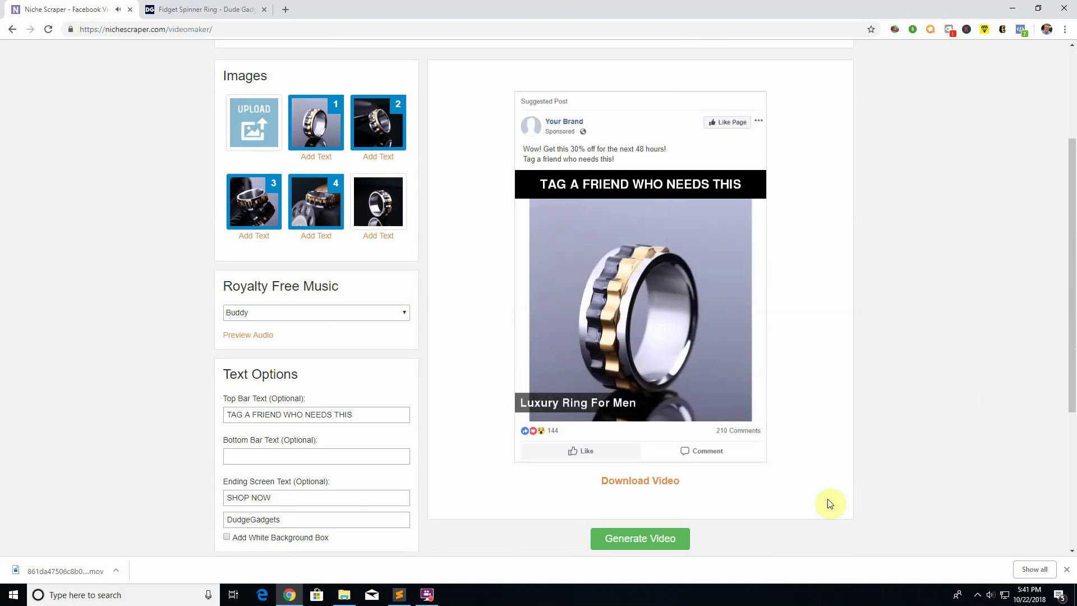
{"action": "left_click", "coordinate": [644, 315]}
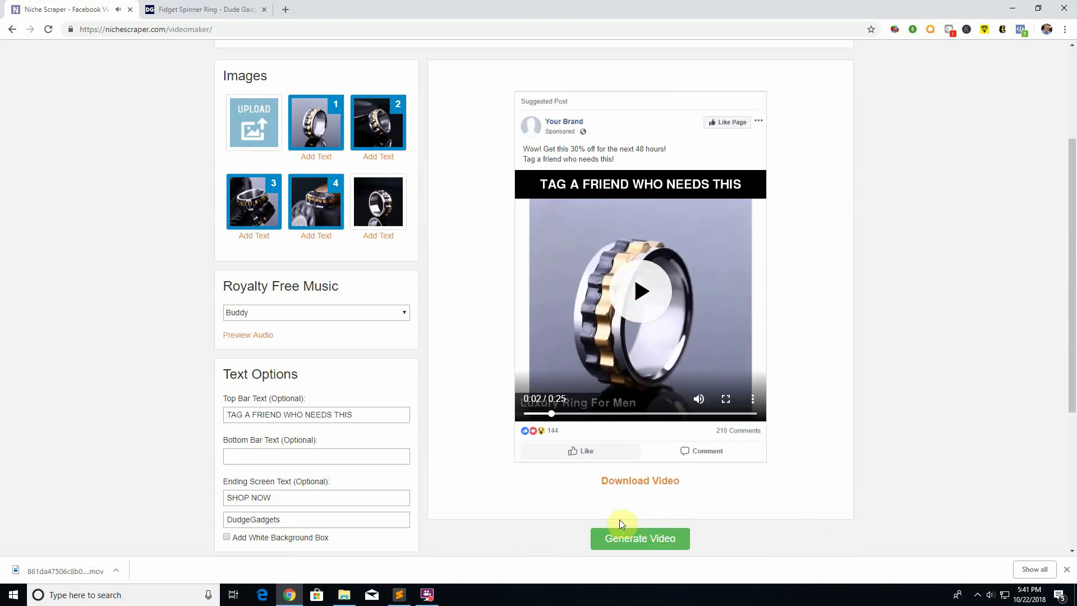
{"action": "scroll", "coordinate": [500, 488], "scroll_direction": "down", "scroll_amount": 5}
{"action": "scroll", "coordinate": [571, 448], "scroll_direction": "up", "scroll_amount": 3}
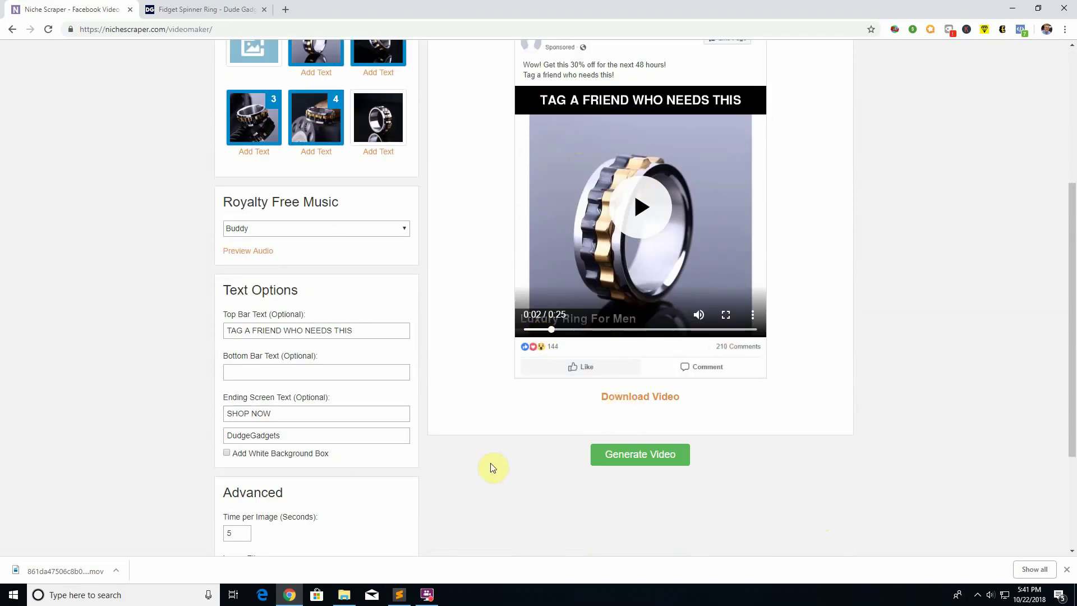
{"action": "scroll", "coordinate": [492, 467], "scroll_direction": "up", "scroll_amount": 3}
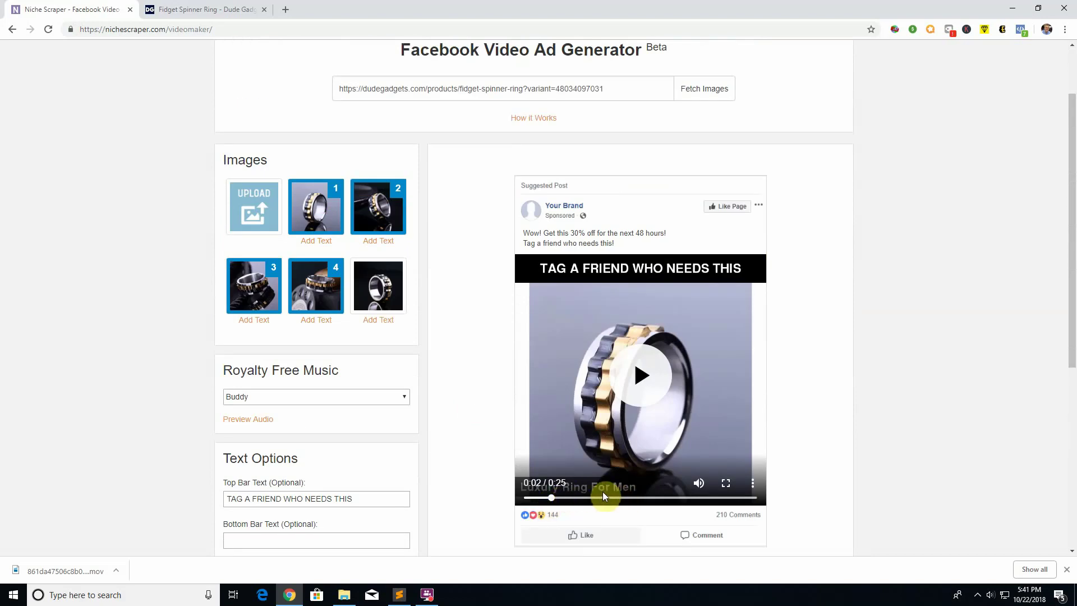
{"action": "mouse_move", "coordinate": [554, 499]}
{"action": "left_mouse_down"}
{"action": "mouse_move", "coordinate": [530, 499]}
{"action": "mouse_move", "coordinate": [548, 499]}
{"action": "left_mouse_up"}
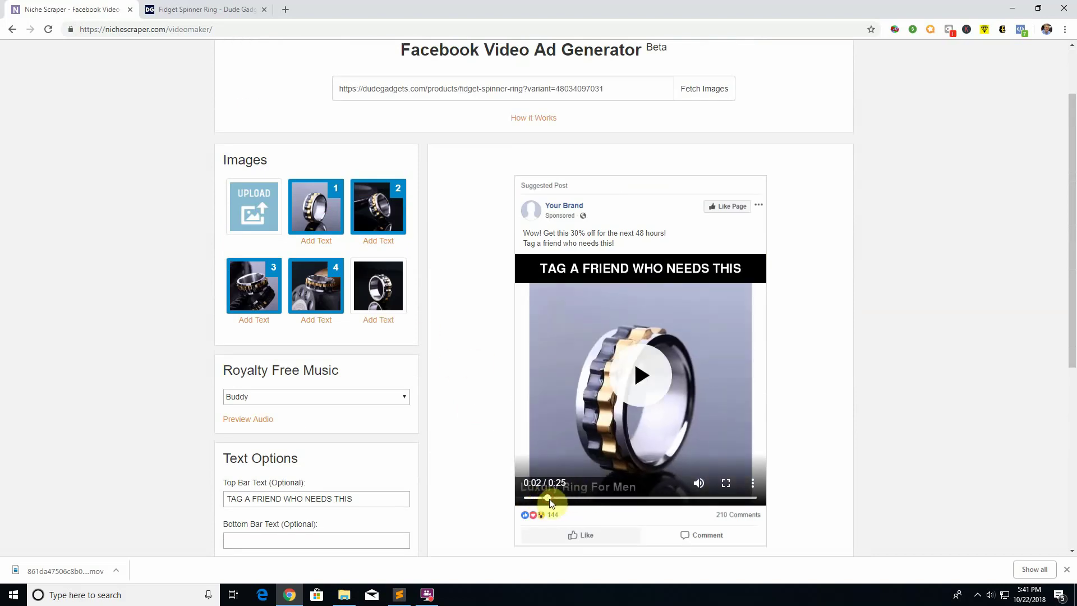
Step: Check image 1's saved animation and Luxury Ring For Men caption, then scrub the preview again
{"action": "left_click", "coordinate": [317, 241]}
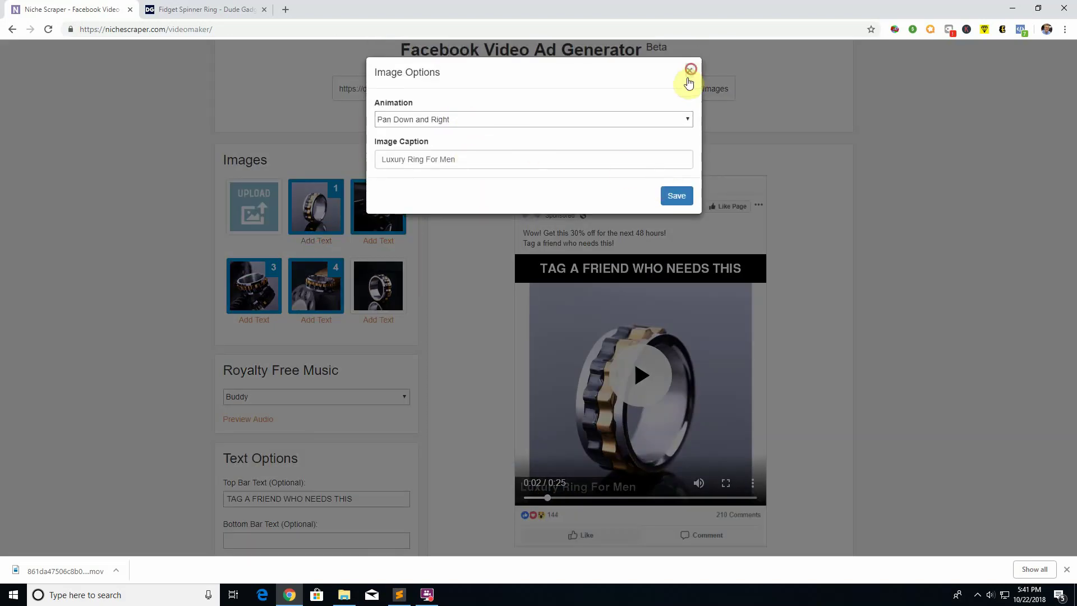
{"action": "left_click", "coordinate": [690, 71]}
{"action": "scroll", "coordinate": [596, 272], "scroll_direction": "down", "scroll_amount": 2}
{"action": "left_click", "coordinate": [548, 386]}
{"action": "left_click_drag", "start_coordinate": [549, 386], "coordinate": [641, 386]}
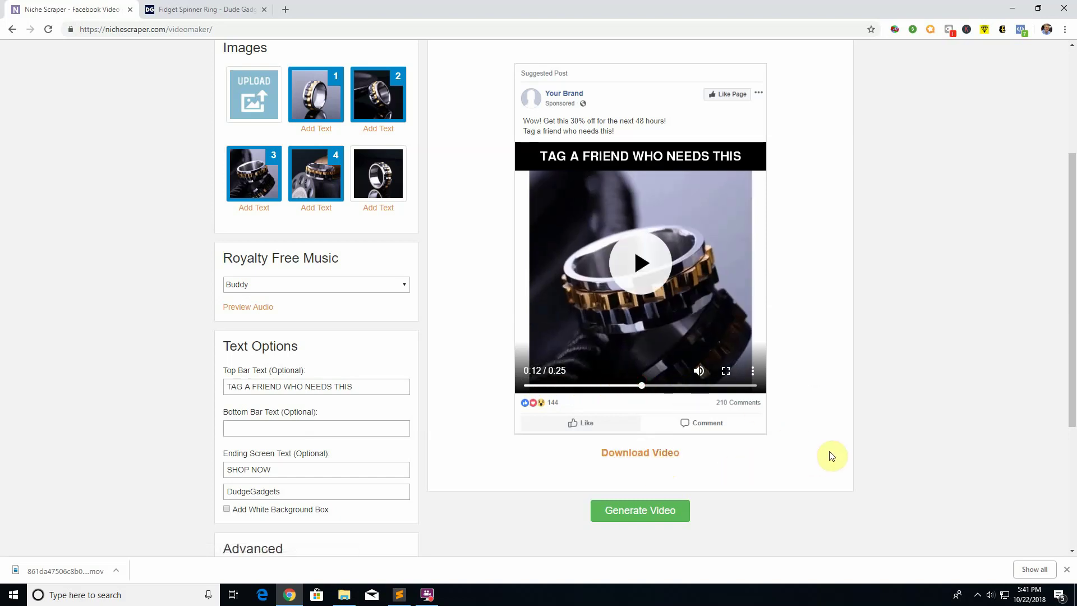
Step: Review the Advanced settings and close the browser's download bar
{"action": "scroll", "coordinate": [832, 455], "scroll_direction": "up", "scroll_amount": 4}
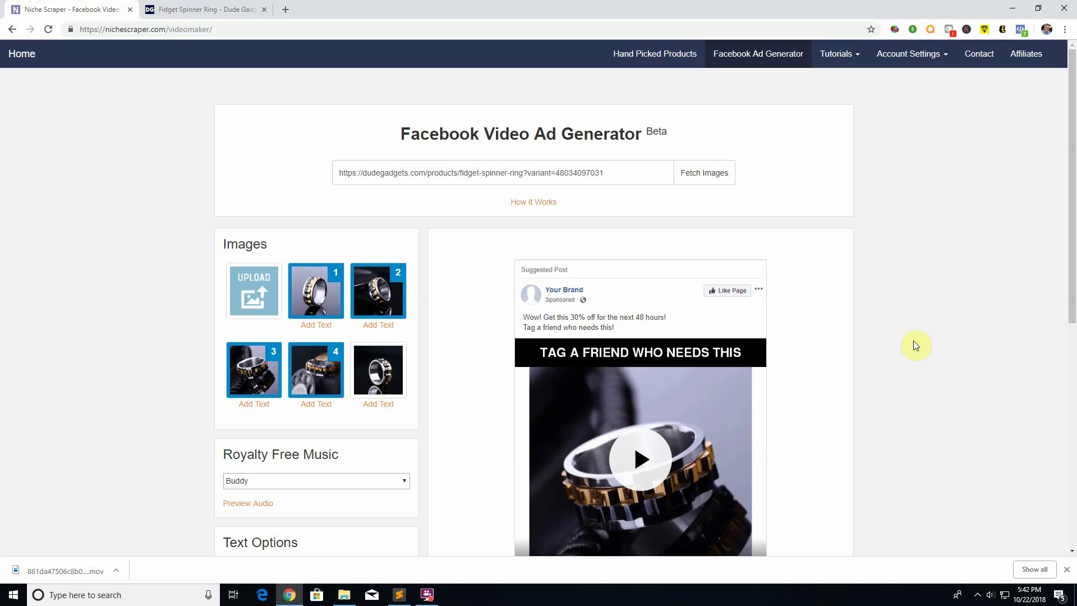
{"action": "scroll", "coordinate": [886, 267], "scroll_direction": "down", "scroll_amount": 8}
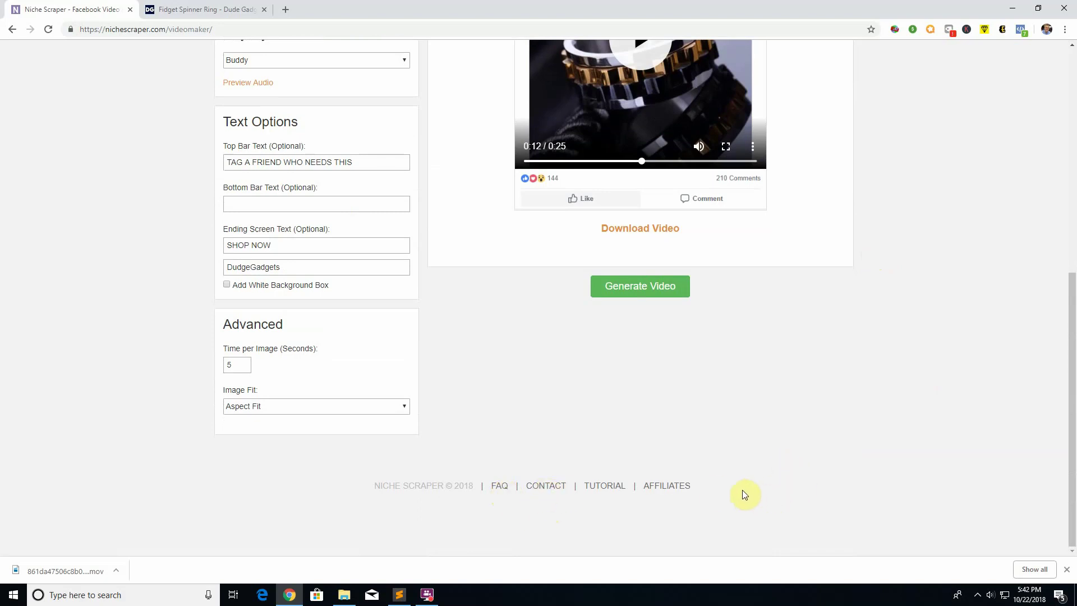
{"action": "left_click_drag", "start_coordinate": [694, 487], "coordinate": [652, 488]}
{"action": "left_click", "coordinate": [1066, 570]}
{"action": "left_click", "coordinate": [862, 516]}
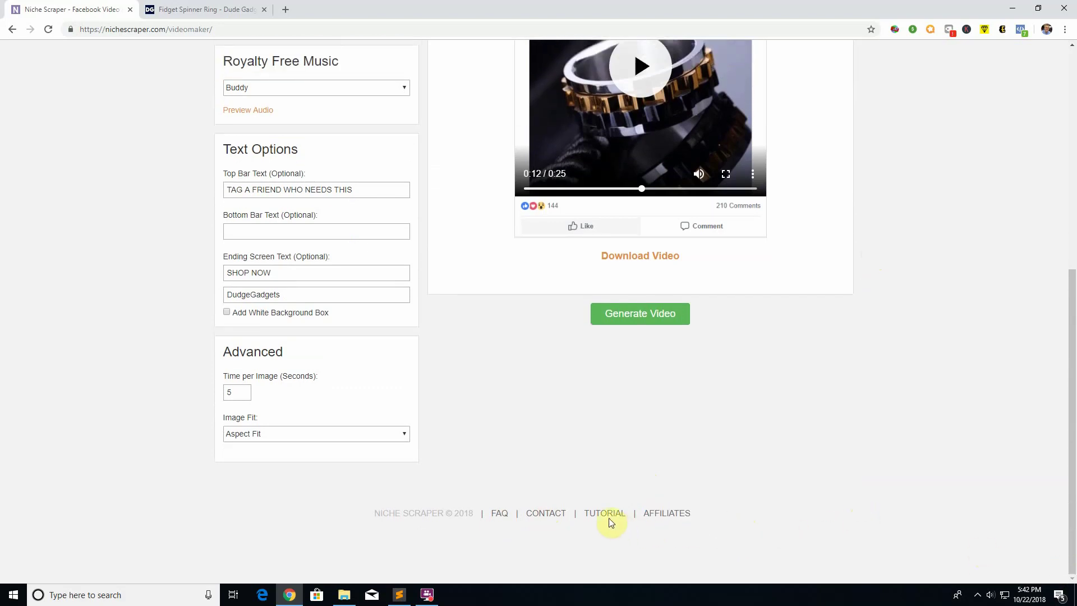
Step: Return to the top of the generator page and glance at the Tutorials menu
{"action": "scroll", "coordinate": [825, 457], "scroll_direction": "up", "scroll_amount": 7}
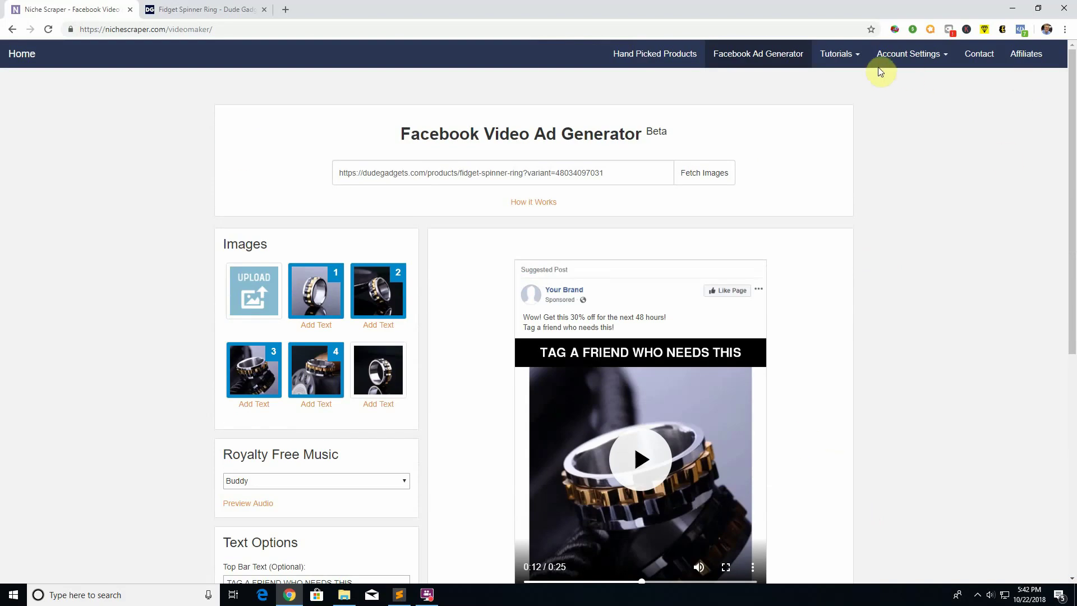
{"action": "left_click", "coordinate": [858, 54]}
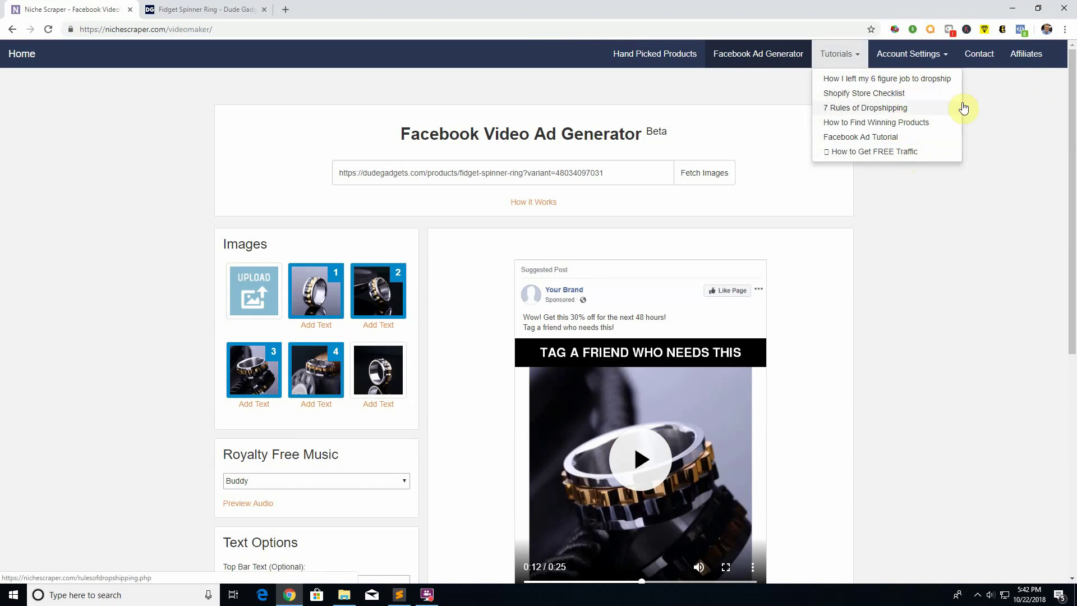
{"action": "left_click", "coordinate": [1055, 120]}
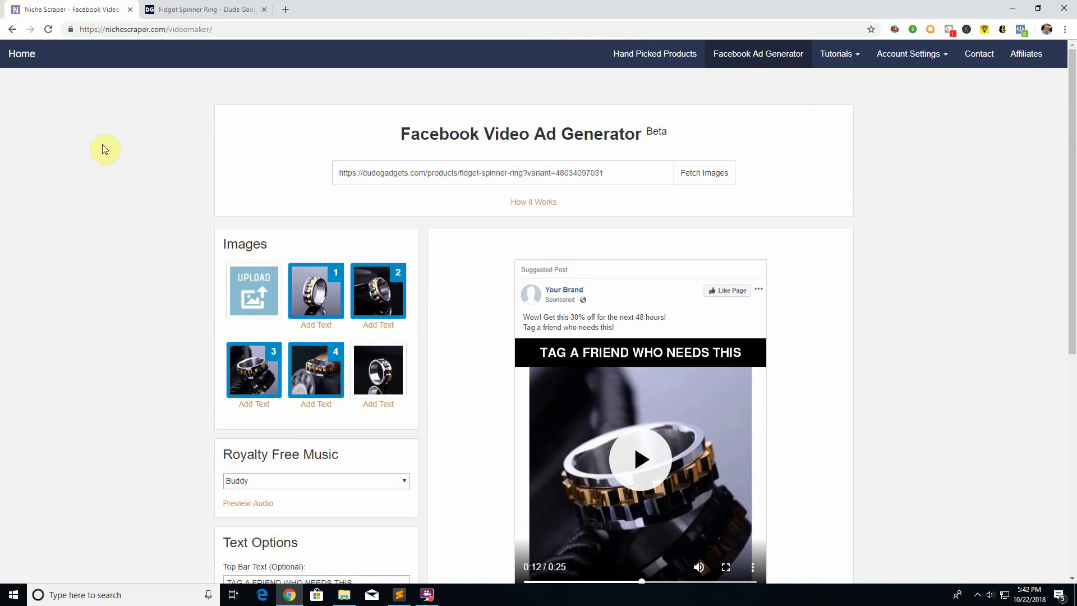